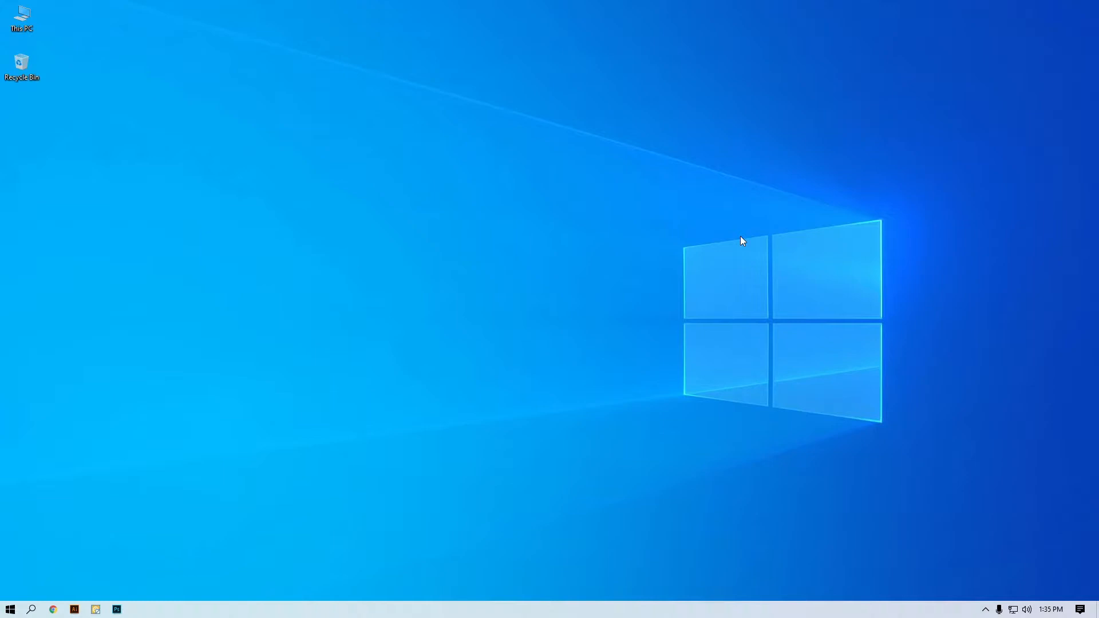
Open Chrome in a maximized window and go to youtube.com.
{"action": "left_click", "coordinate": [53, 610]}
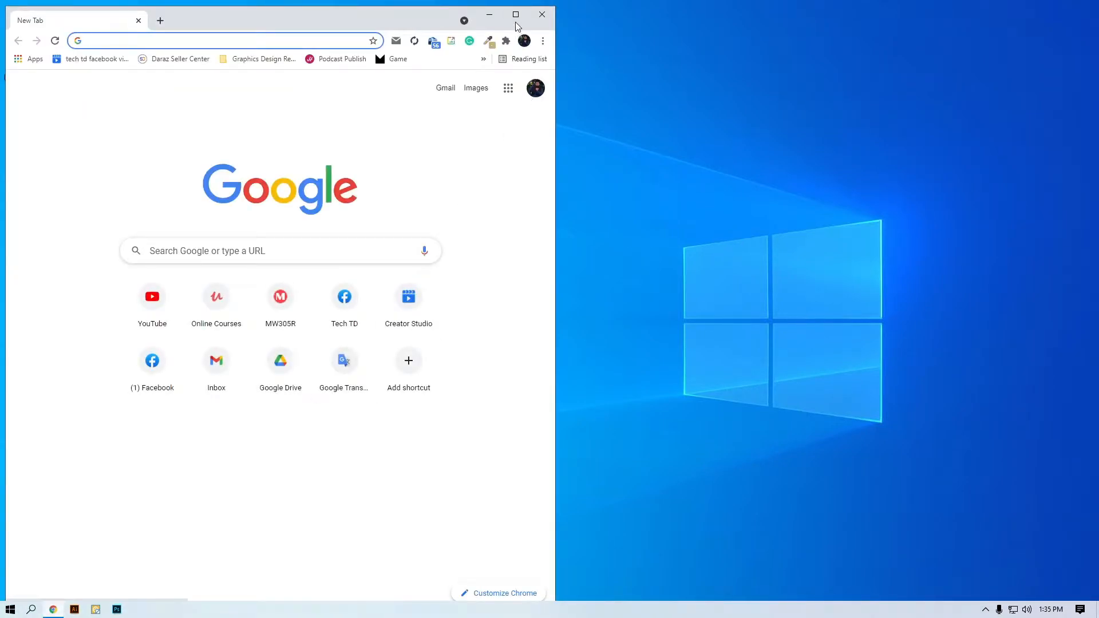
{"action": "left_click", "coordinate": [515, 22]}
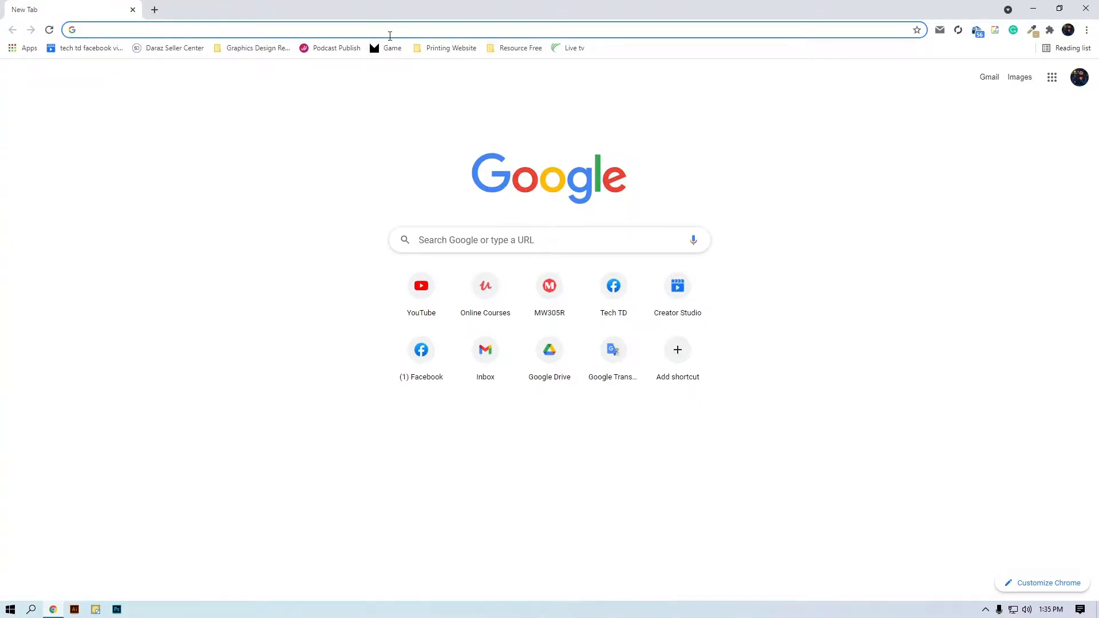
{"action": "left_click", "coordinate": [389, 35]}
{"action": "type", "text": "youtube.com"}
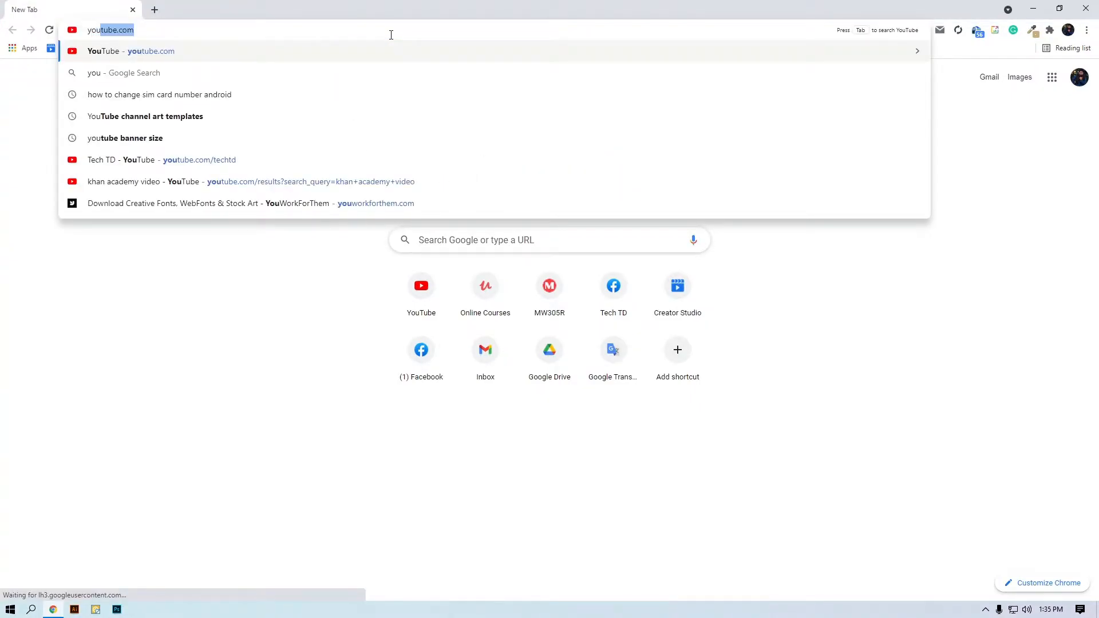
{"action": "key", "text": "Return"}
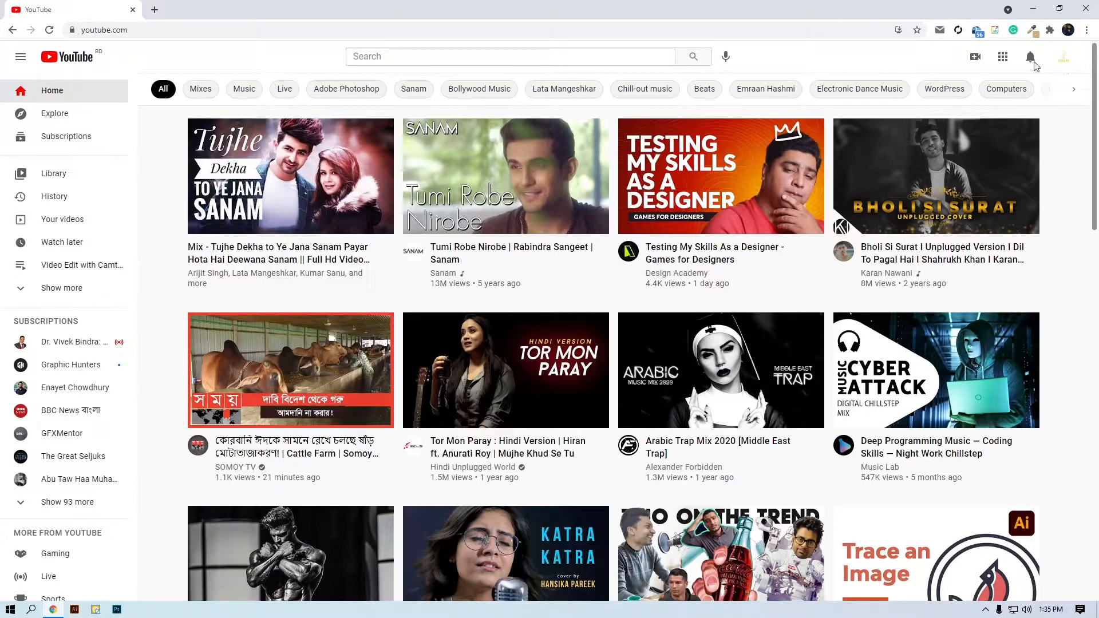
Switch YouTube to the other account that will receive the video.
{"action": "left_click", "coordinate": [1063, 57]}
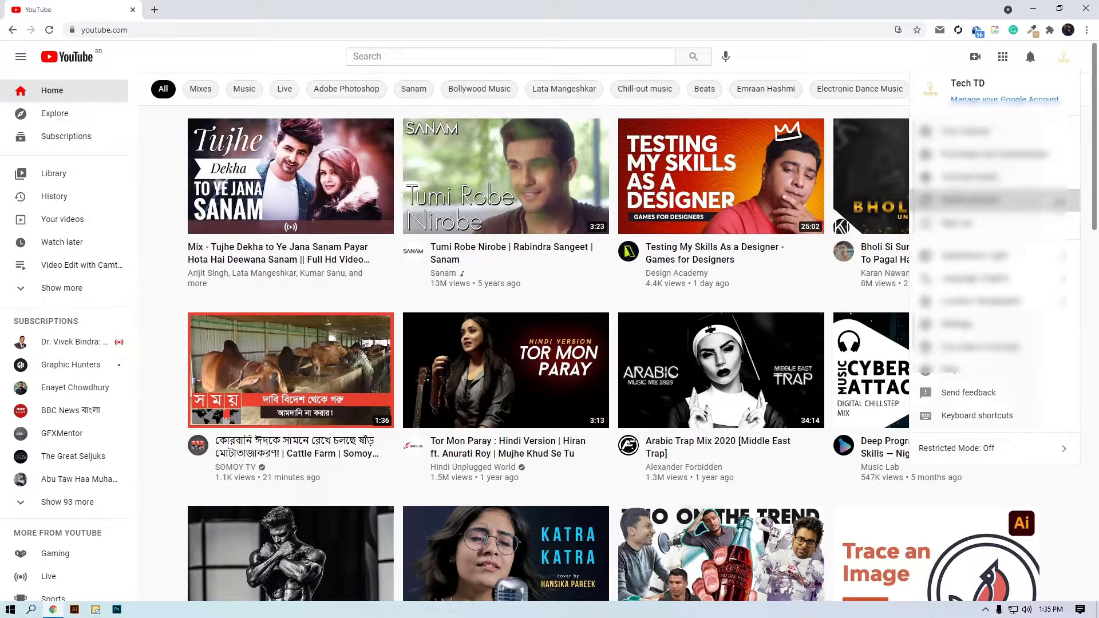
{"action": "left_click", "coordinate": [1052, 204]}
{"action": "left_click", "coordinate": [984, 325]}
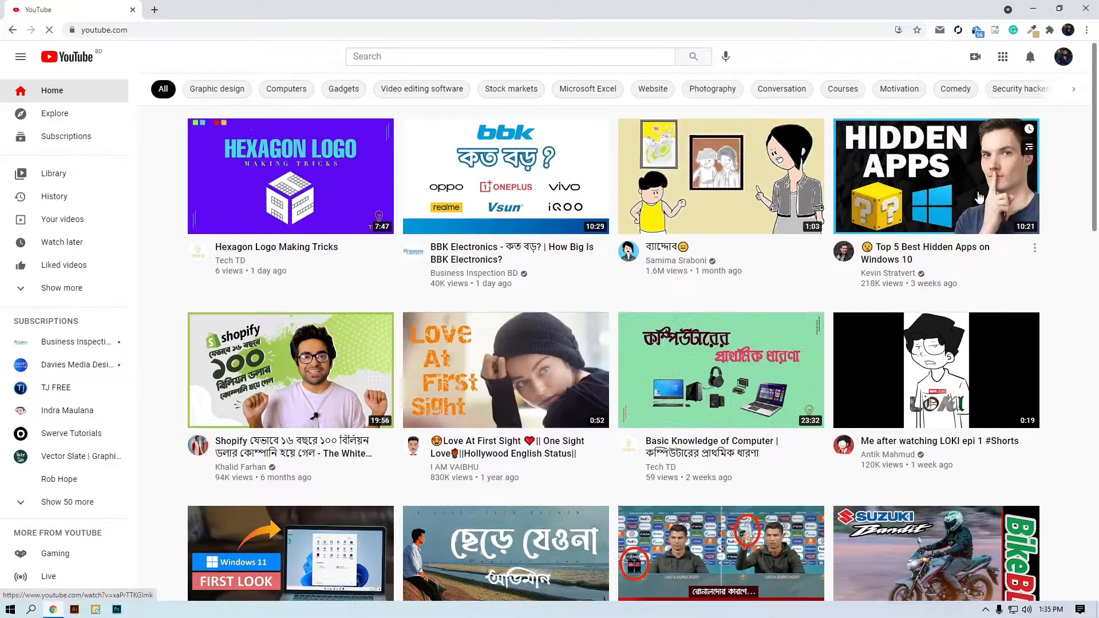
Start a video upload and choose English First Class-1.mp4 from the Tutorial folder on New Volume (E:).
{"action": "left_click", "coordinate": [973, 58]}
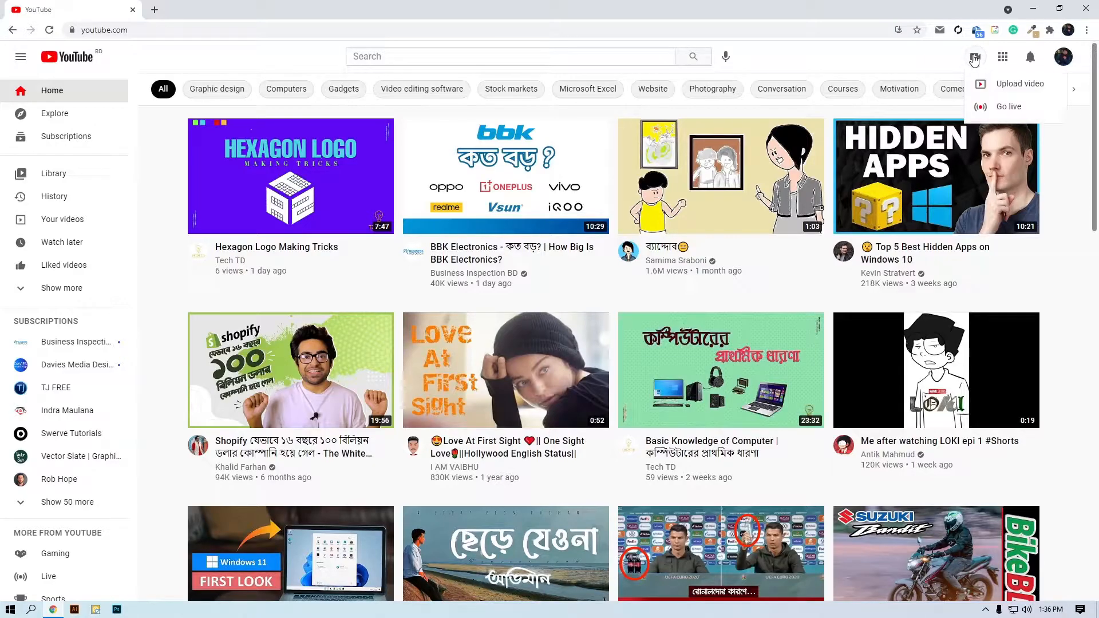
{"action": "left_click", "coordinate": [1014, 85]}
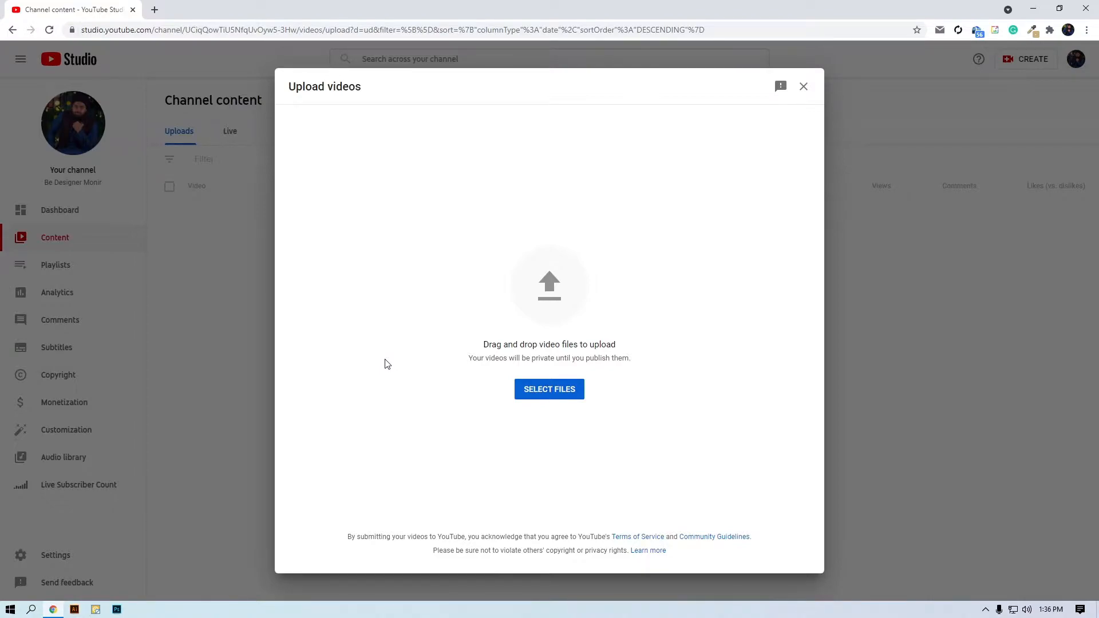
{"action": "left_click", "coordinate": [566, 318]}
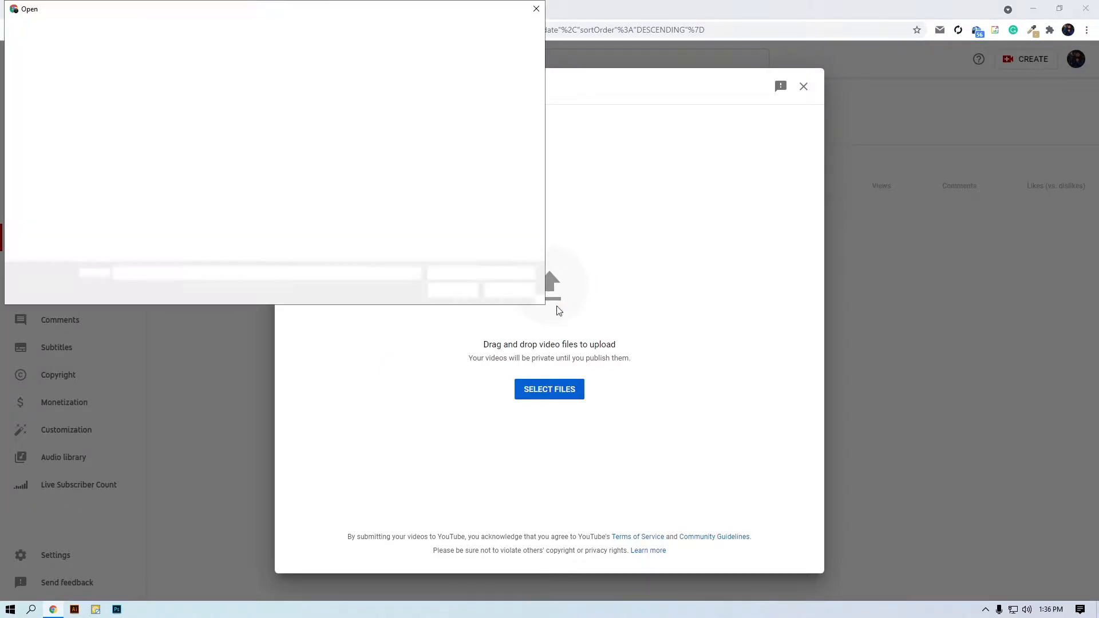
{"action": "left_click", "coordinate": [79, 248]}
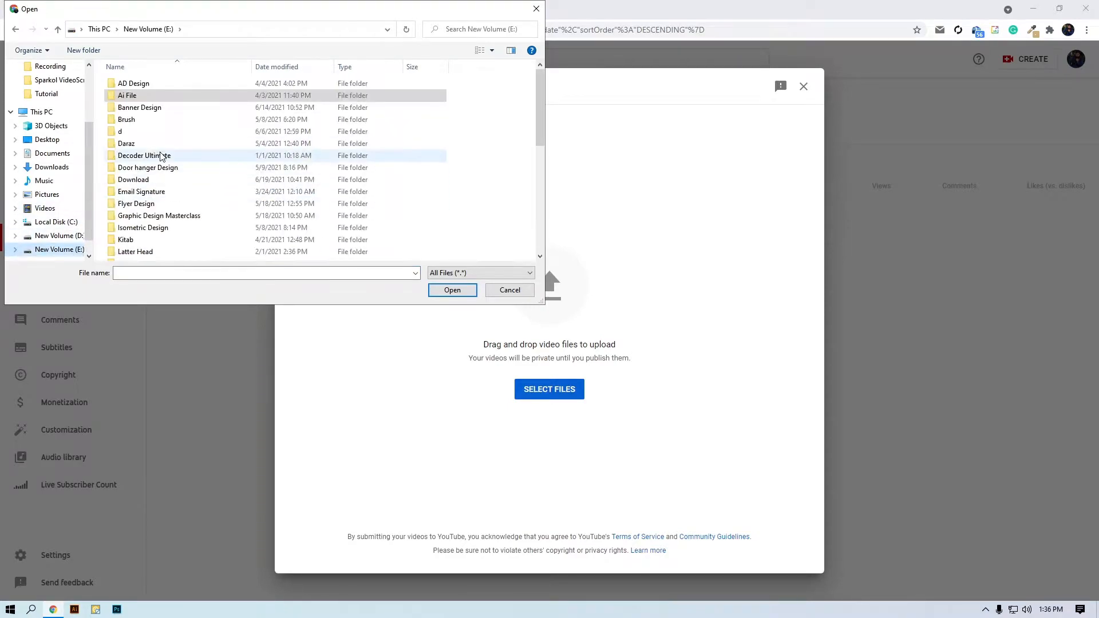
{"action": "scroll", "coordinate": [161, 203], "scroll_direction": "down", "scroll_amount": 5}
{"action": "double_click", "coordinate": [164, 170]}
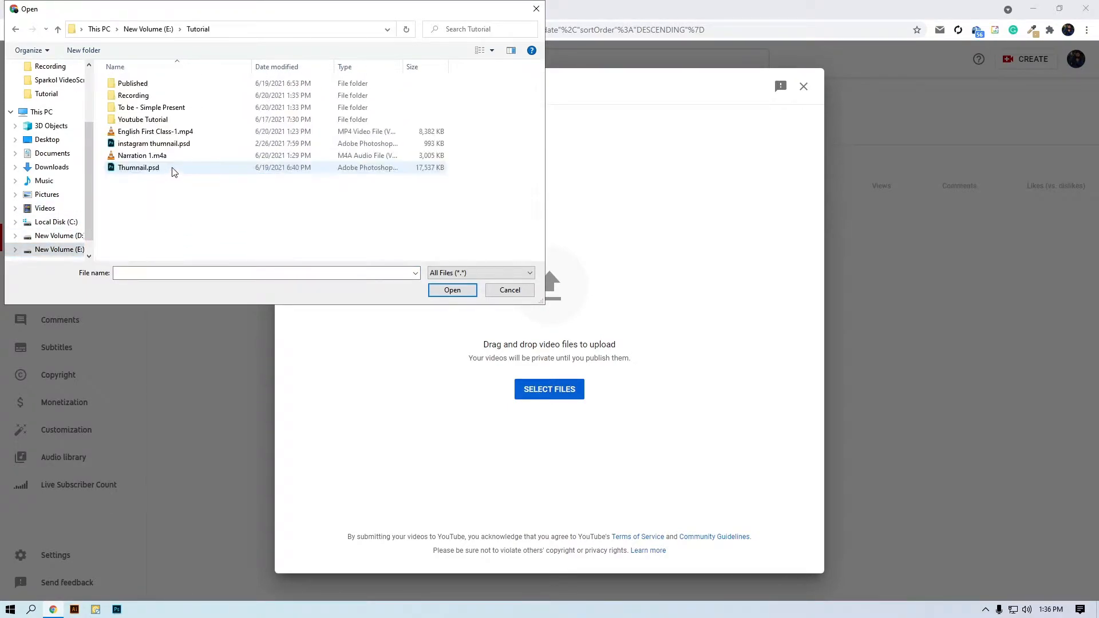
{"action": "left_click", "coordinate": [166, 131]}
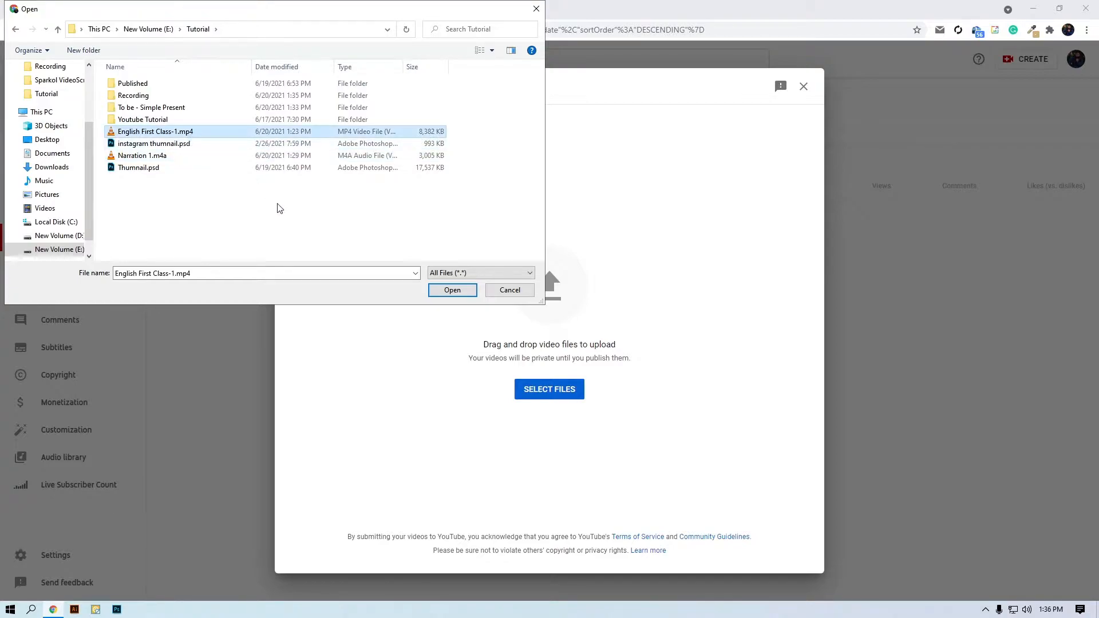
{"action": "left_click", "coordinate": [452, 290]}
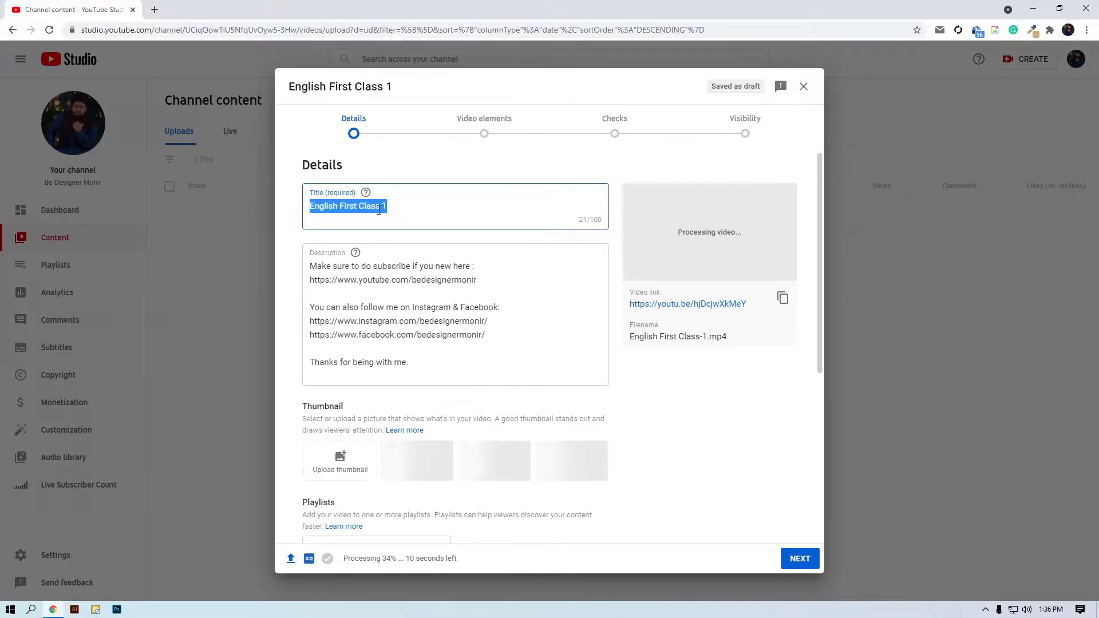
Title the video "To Be - Simple Present" and add "In this video, we will about to be verb with simple present." above the existing description.
{"action": "type", "text": "To"}
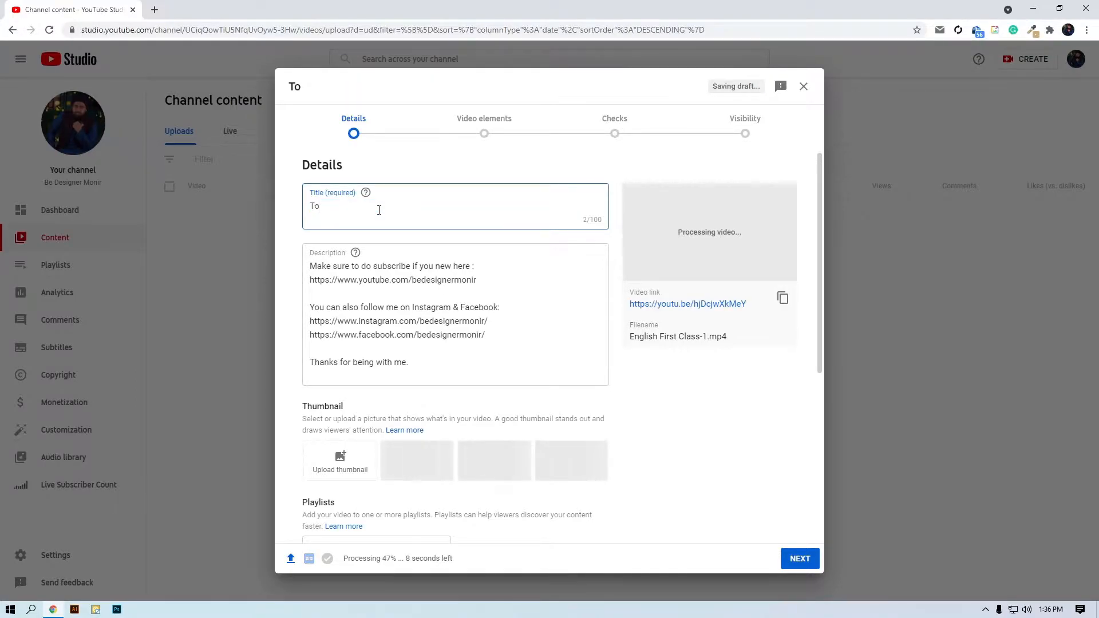
{"action": "type", "text": " Be - Simple Present"}
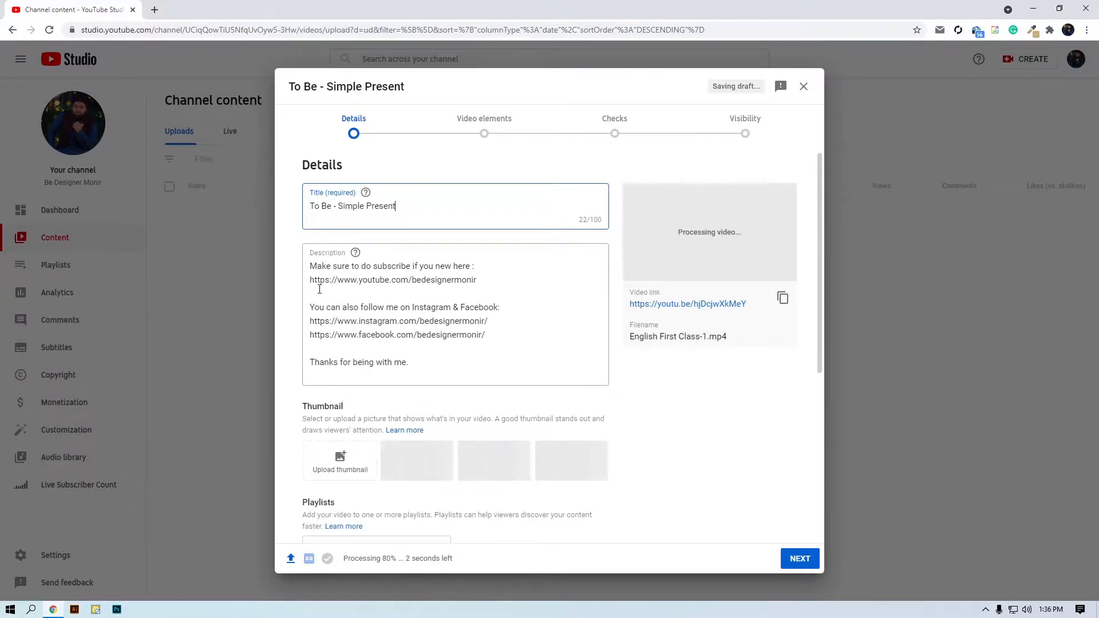
{"action": "left_click", "coordinate": [314, 267]}
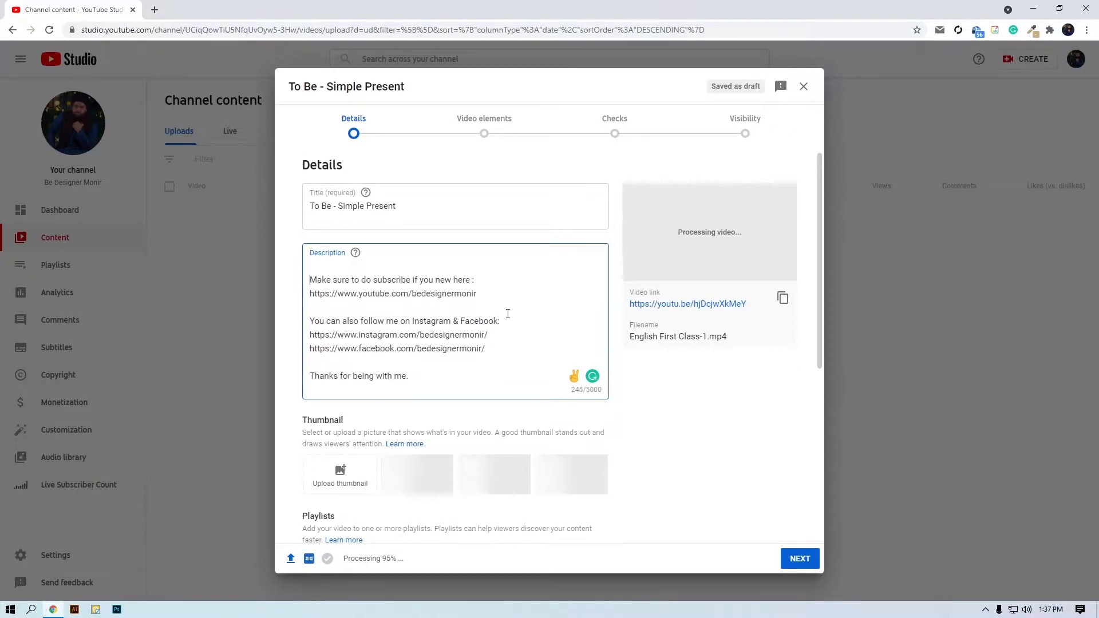
{"action": "key", "text": "Return"}
{"action": "key", "text": "Return"}
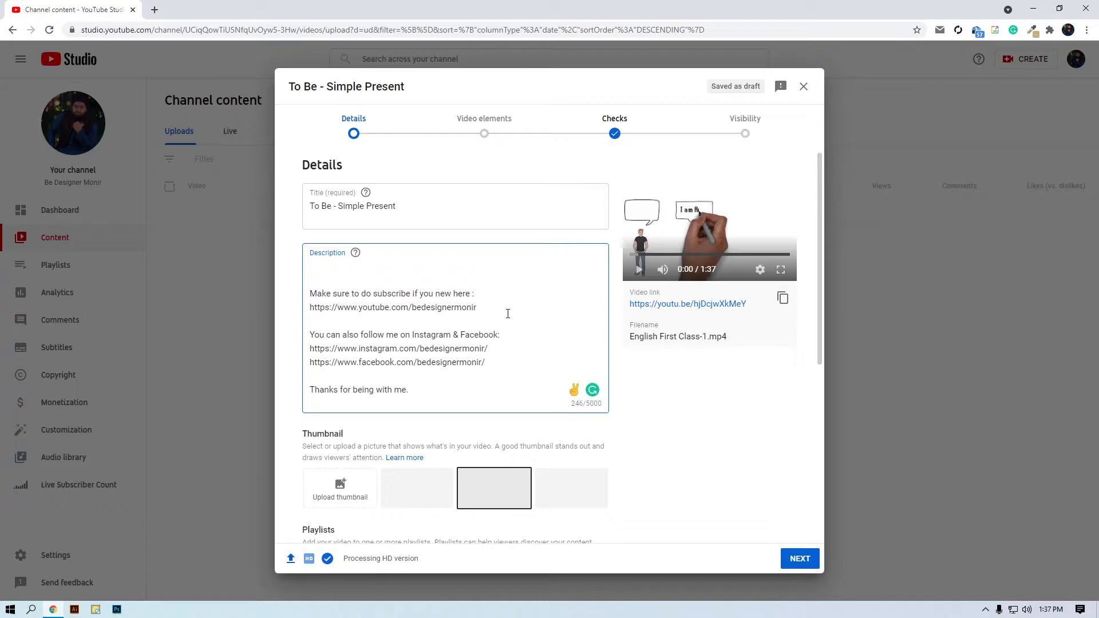
{"action": "type", "text": "T"}
{"action": "key", "text": "BackSpace"}
{"action": "type", "text": "In this video, we  will "}
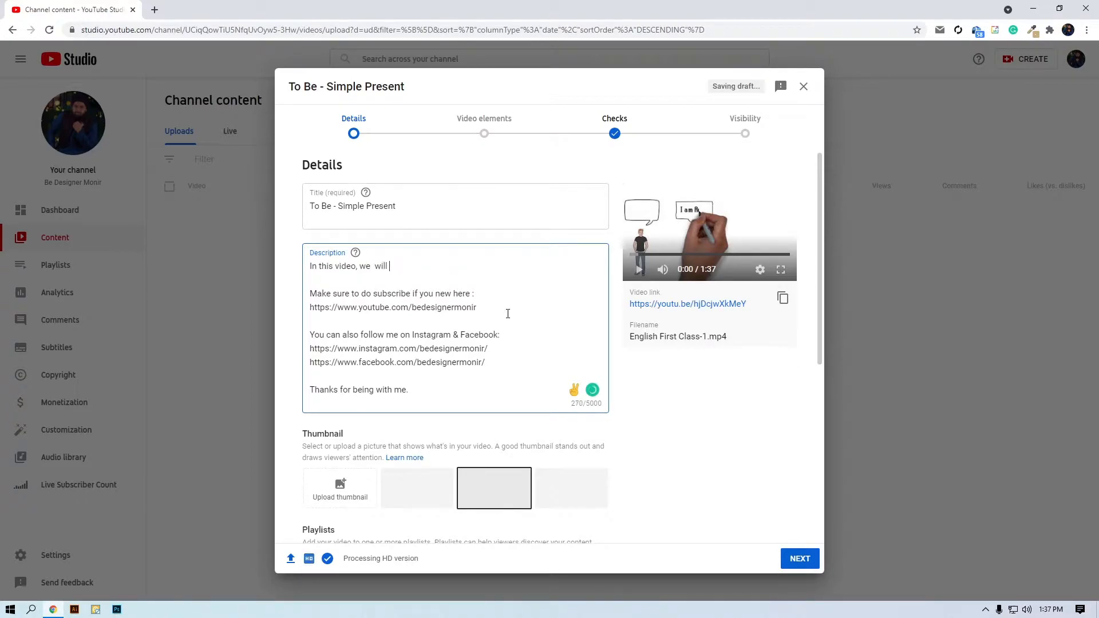
{"action": "type", "text": "about to be verb with simple present."}
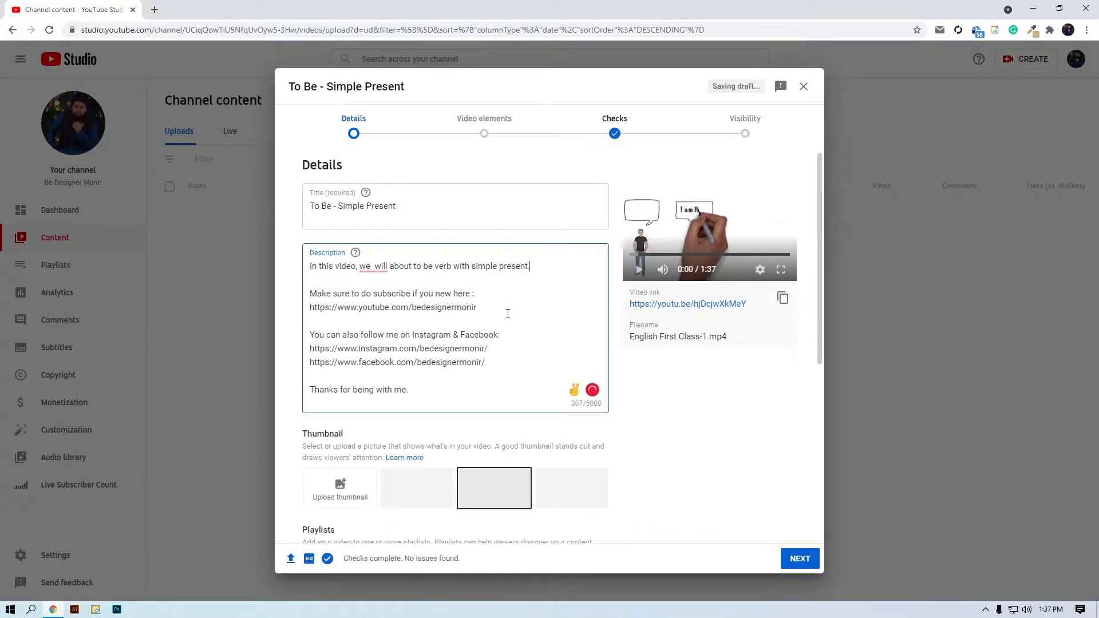
{"action": "left_click", "coordinate": [373, 266]}
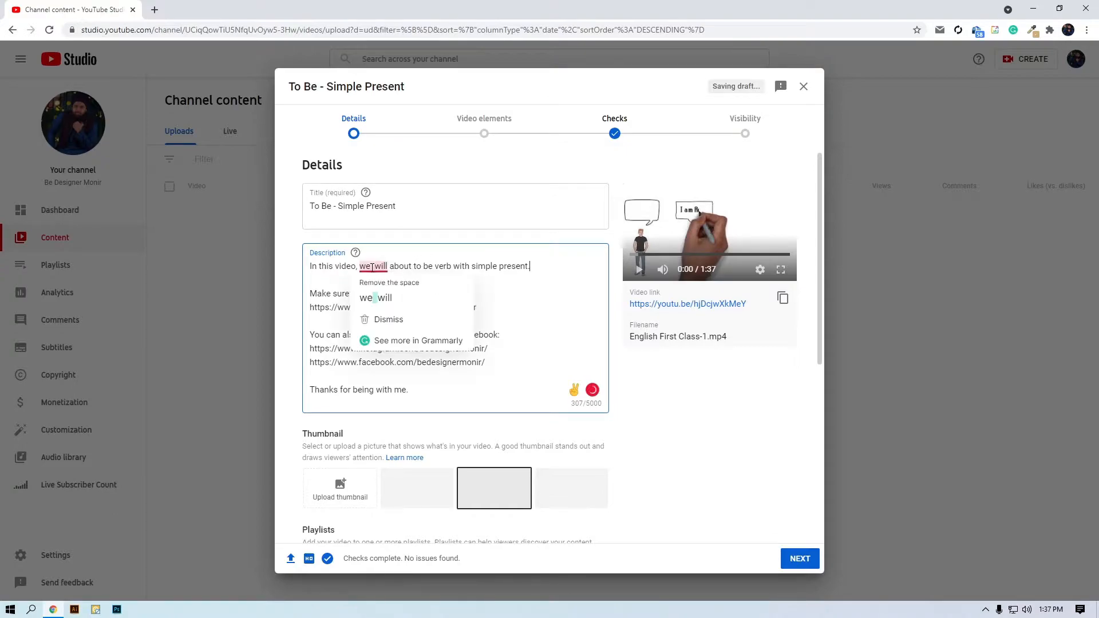
{"action": "left_click", "coordinate": [395, 293]}
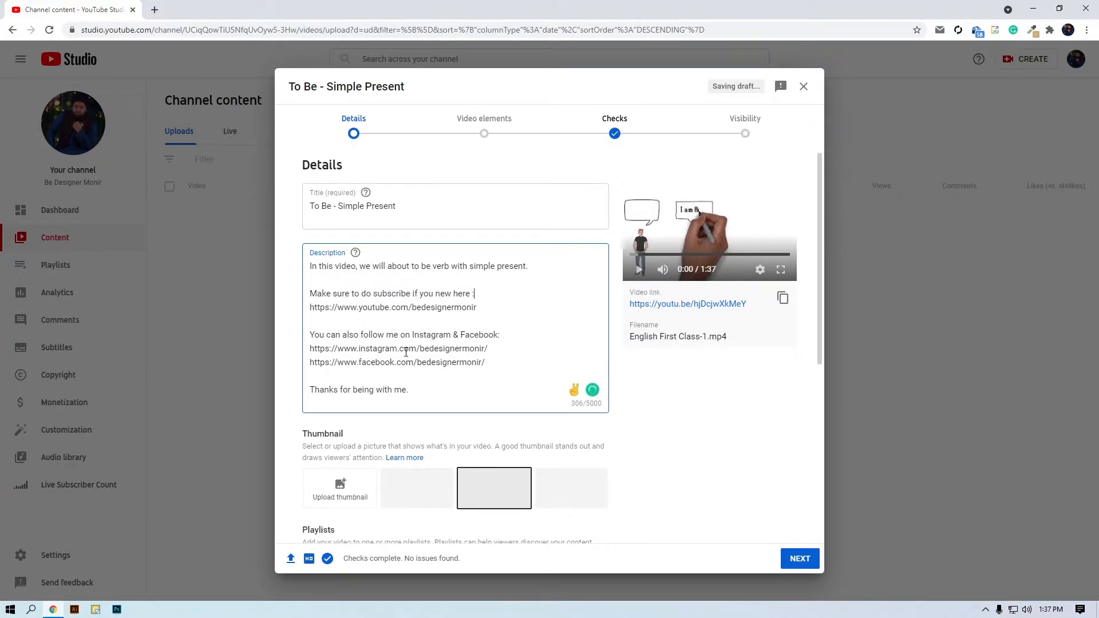
Look at the thumbnail options in the video details and open youtube.com in a new browser tab.
{"action": "scroll", "coordinate": [406, 357], "scroll_direction": "down", "scroll_amount": 2}
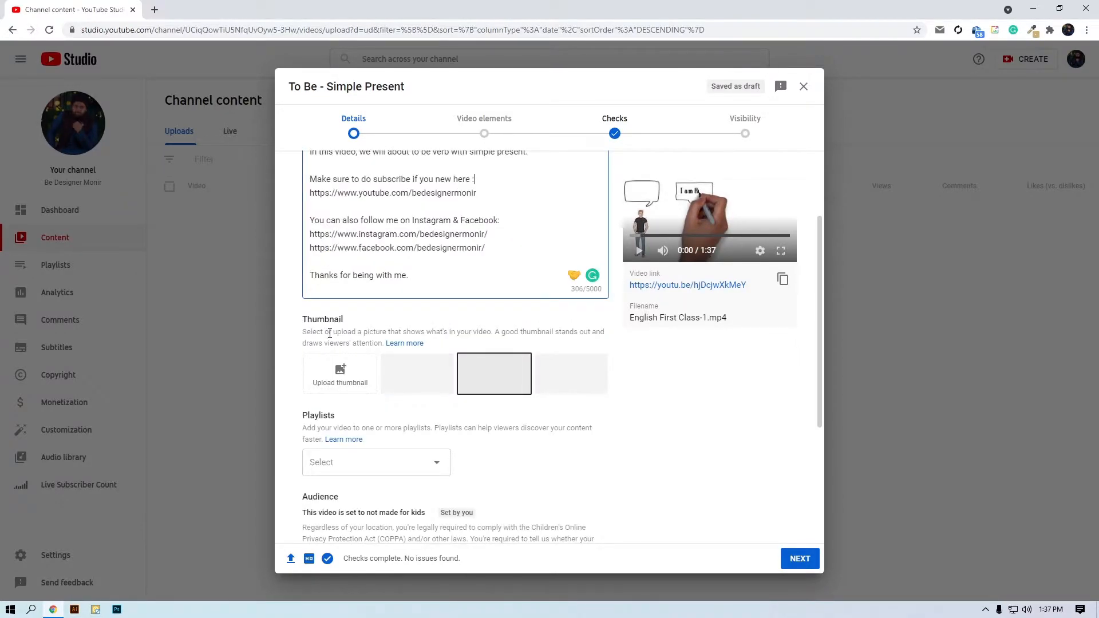
{"action": "left_click", "coordinate": [154, 10]}
{"action": "type", "text": "you"}
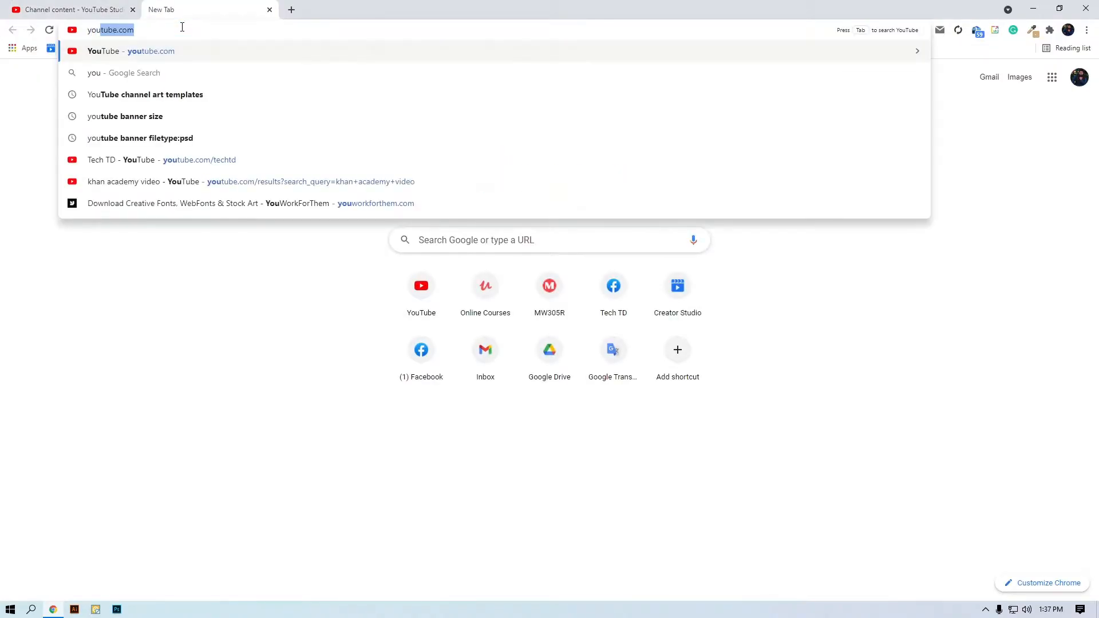
{"action": "key", "text": "Return"}
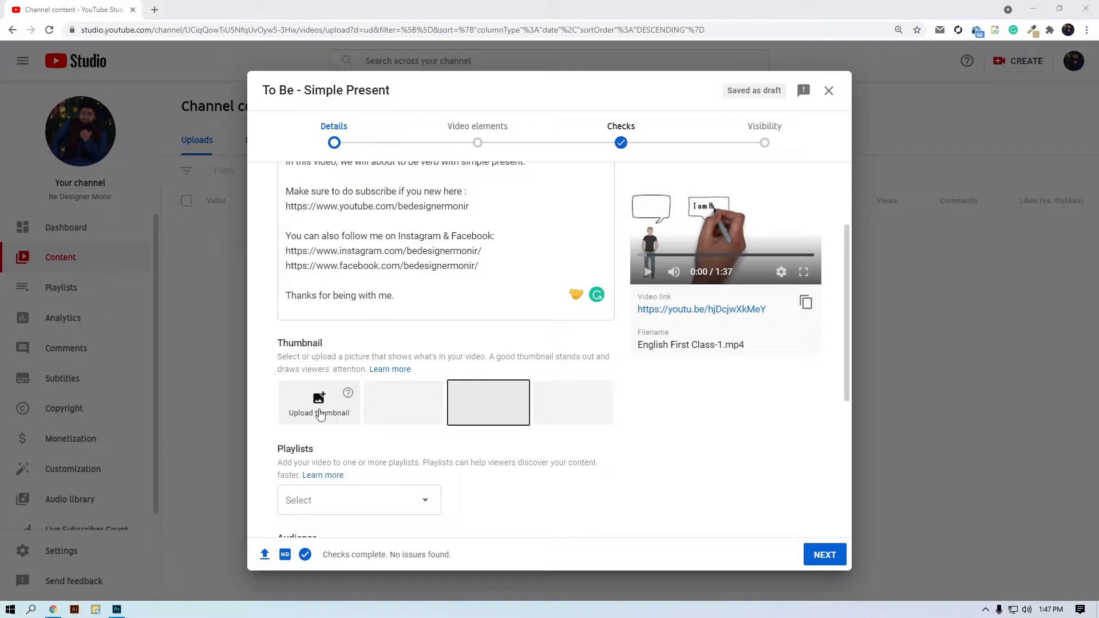
Upload To be - Simple Present.jpg from the To be - Simple Present folder as the video's custom thumbnail.
{"action": "left_click", "coordinate": [316, 406]}
{"action": "left_click", "coordinate": [152, 109]}
{"action": "double_click", "coordinate": [151, 109]}
{"action": "left_click", "coordinate": [166, 159]}
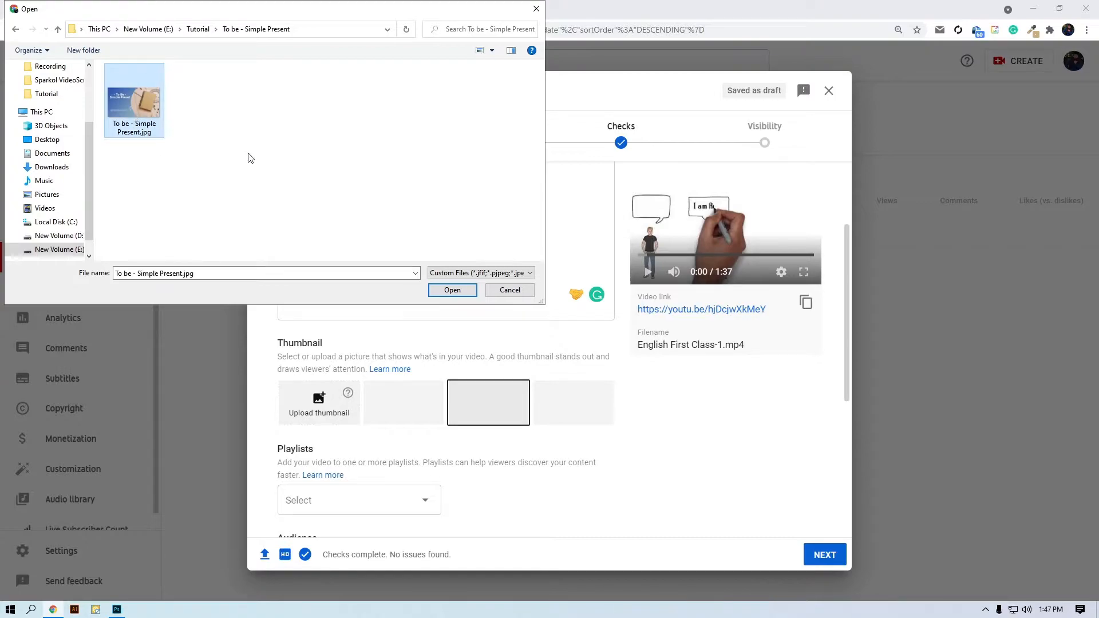
{"action": "left_click", "coordinate": [454, 291]}
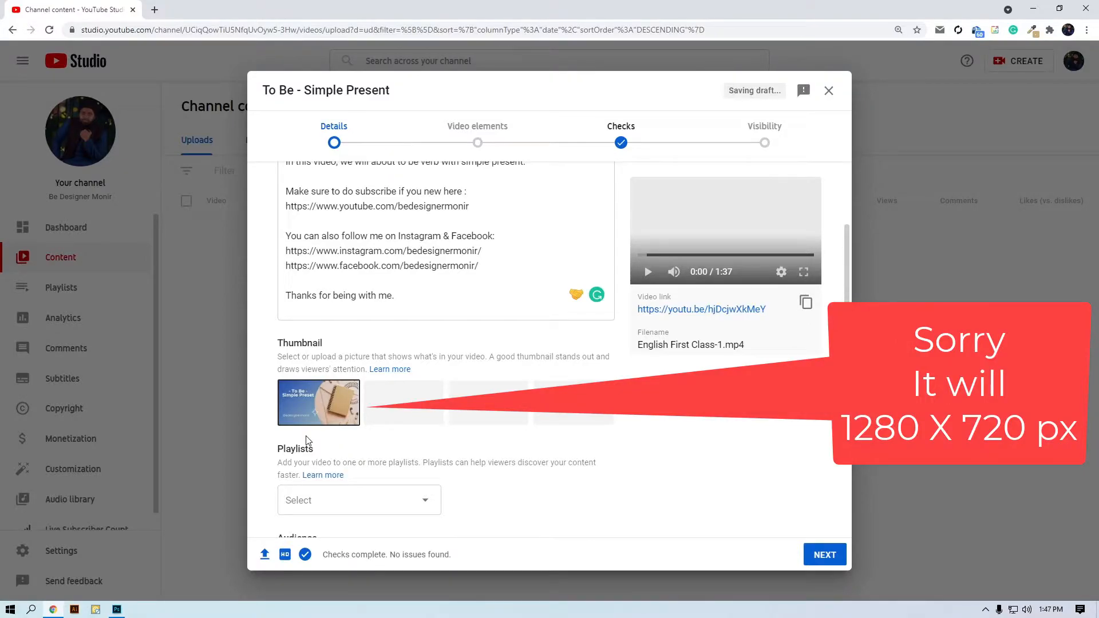
Open youtube.com/techtd in a new browser tab and examine how the channel's playlists are organized.
{"action": "scroll", "coordinate": [453, 441], "scroll_direction": "down", "scroll_amount": 2}
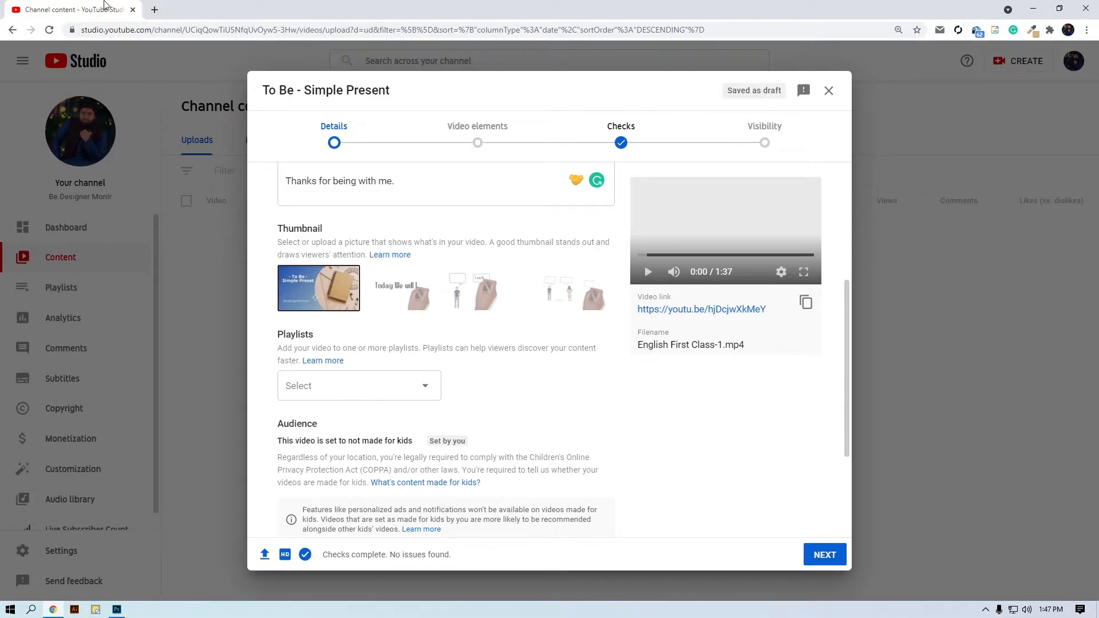
{"action": "left_click", "coordinate": [155, 10]}
{"action": "type", "text": "youtube.com"}
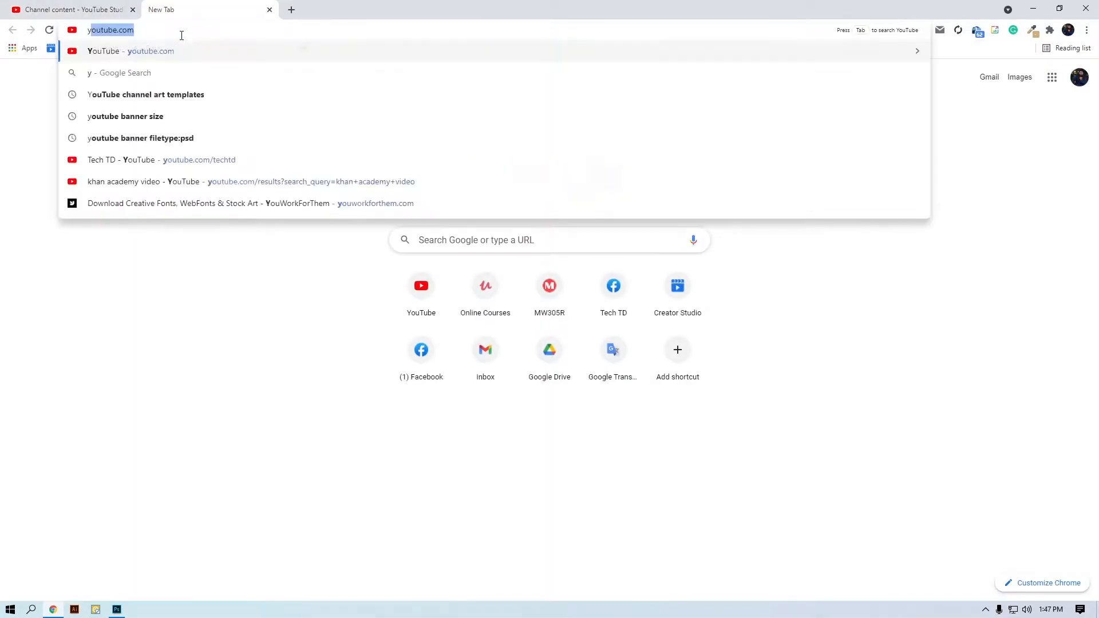
{"action": "type", "text": "/techtd"}
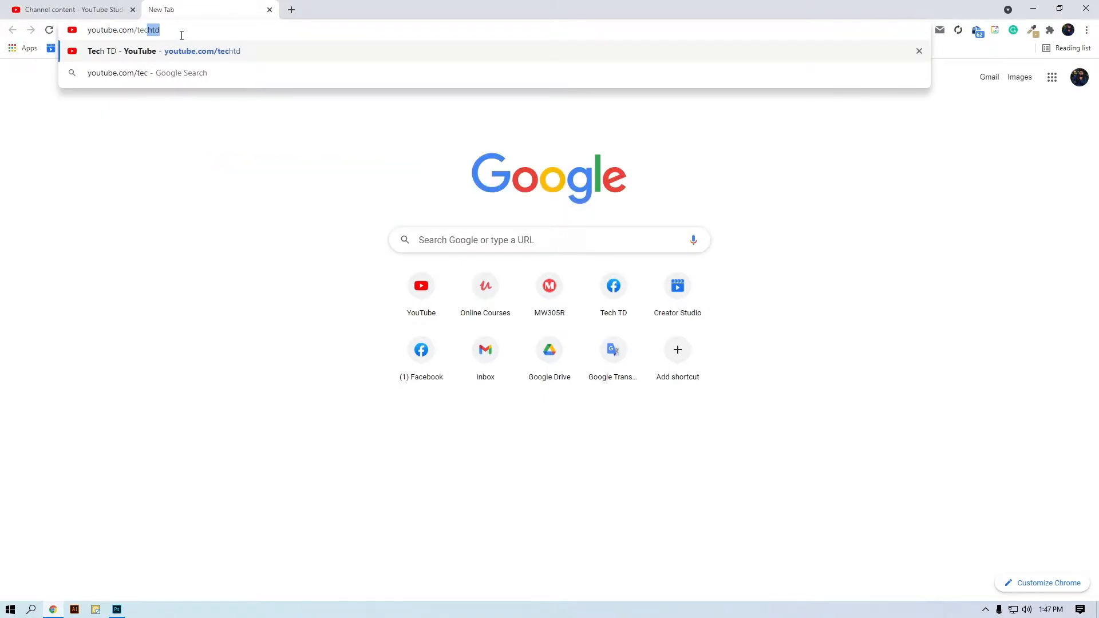
{"action": "key", "text": "Return"}
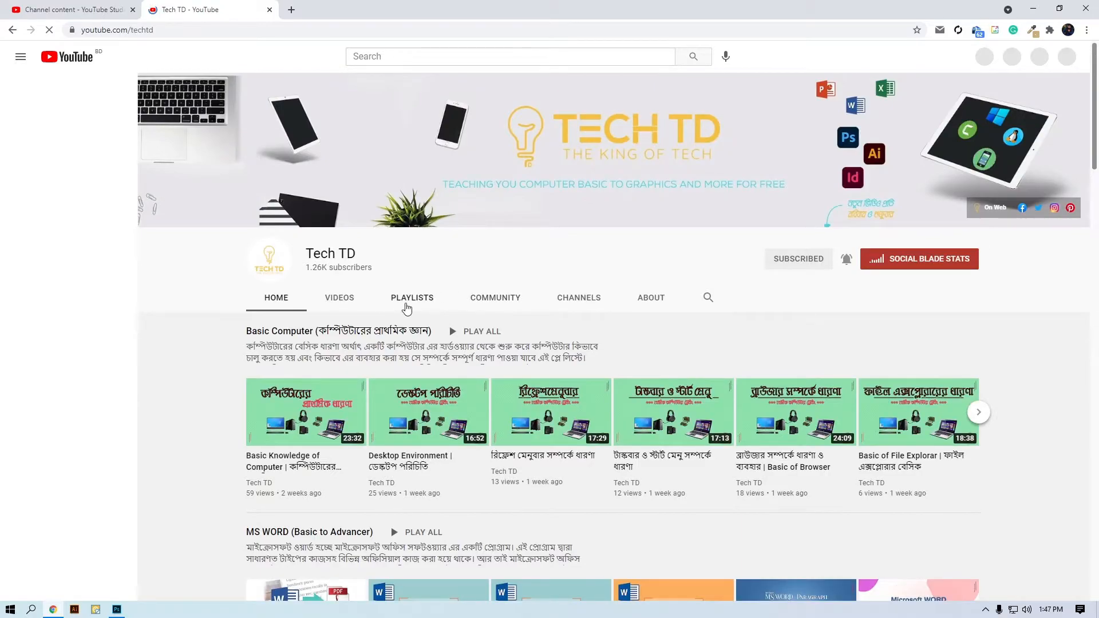
{"action": "left_click", "coordinate": [444, 295]}
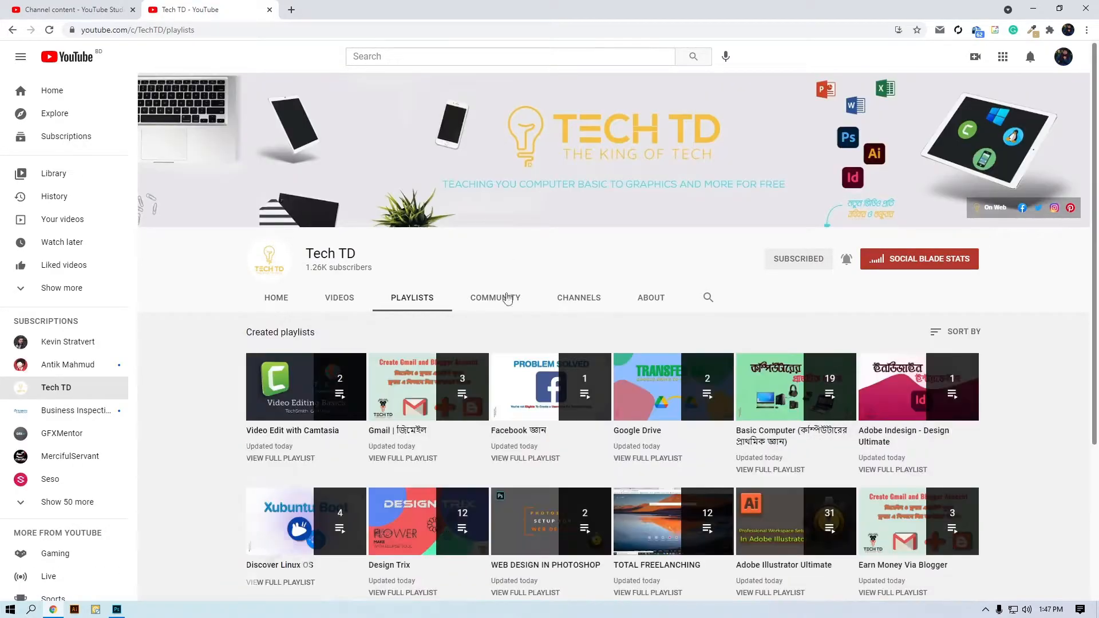
{"action": "scroll", "coordinate": [518, 261], "scroll_direction": "down", "scroll_amount": 2}
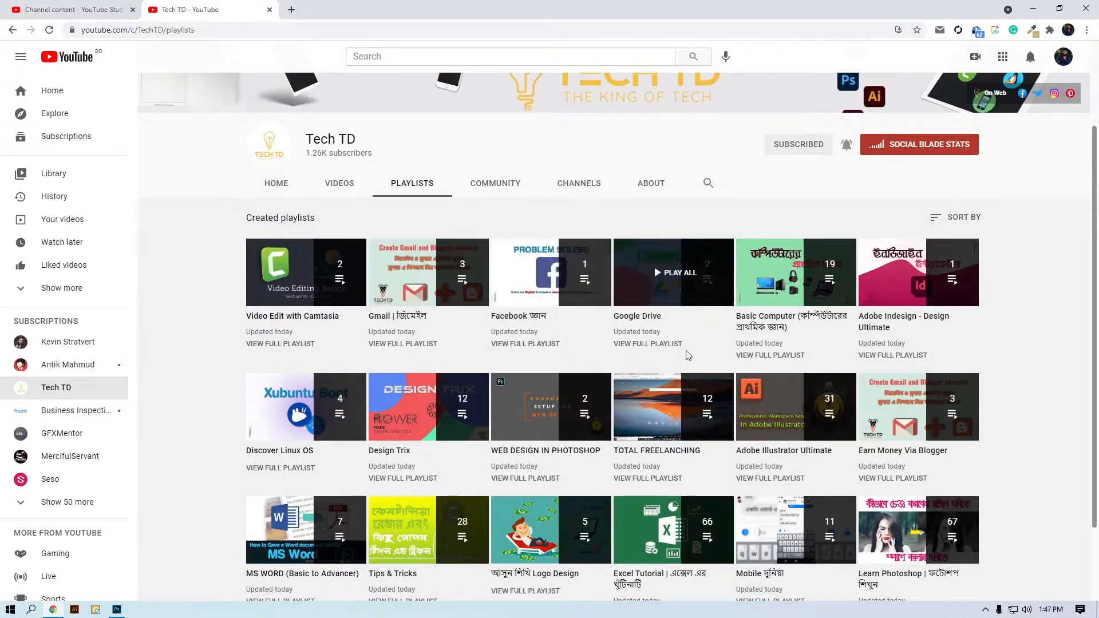
{"action": "scroll", "coordinate": [901, 379], "scroll_direction": "down", "scroll_amount": 2}
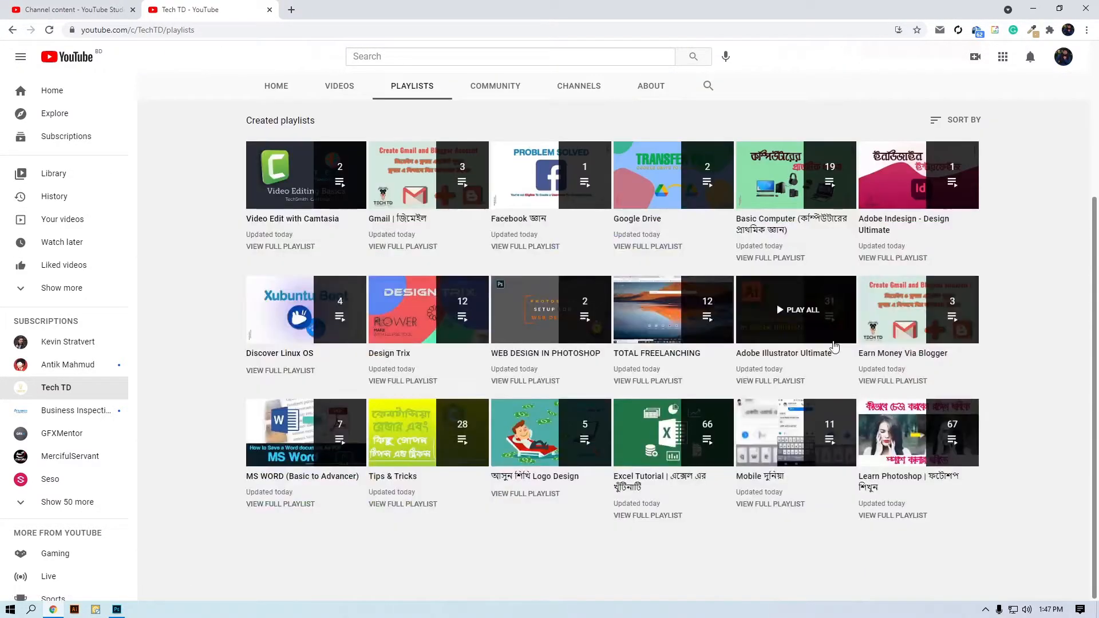
{"action": "scroll", "coordinate": [364, 186], "scroll_direction": "up", "scroll_amount": 2}
Return to the upload's details, create a public playlist titled "Beginner Level" and add the video to it.
{"action": "left_click", "coordinate": [105, 15]}
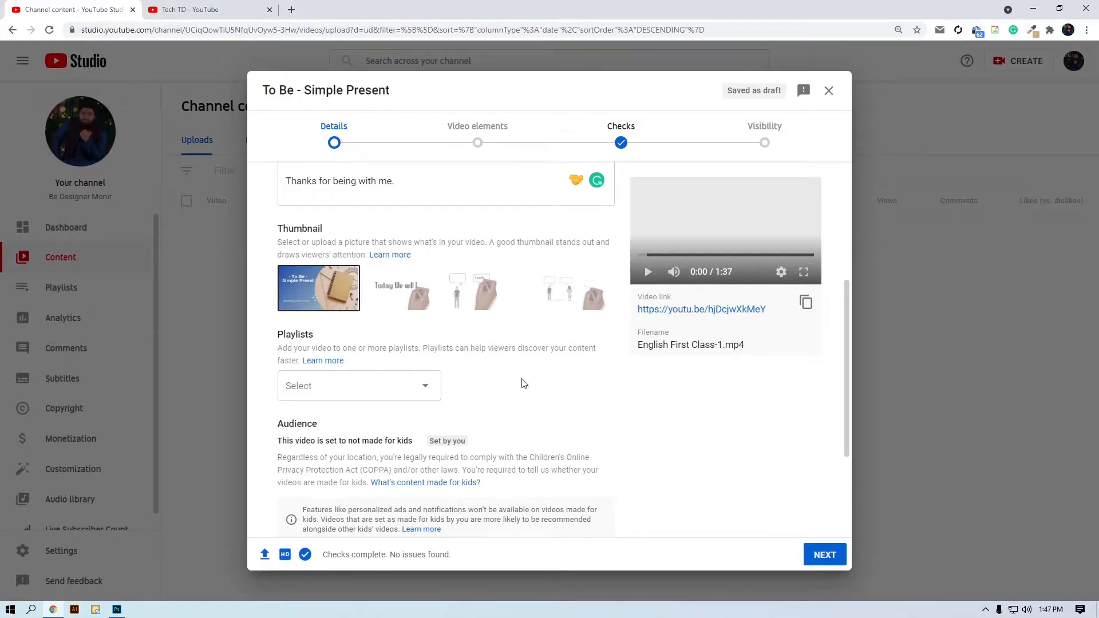
{"action": "left_click", "coordinate": [424, 385]}
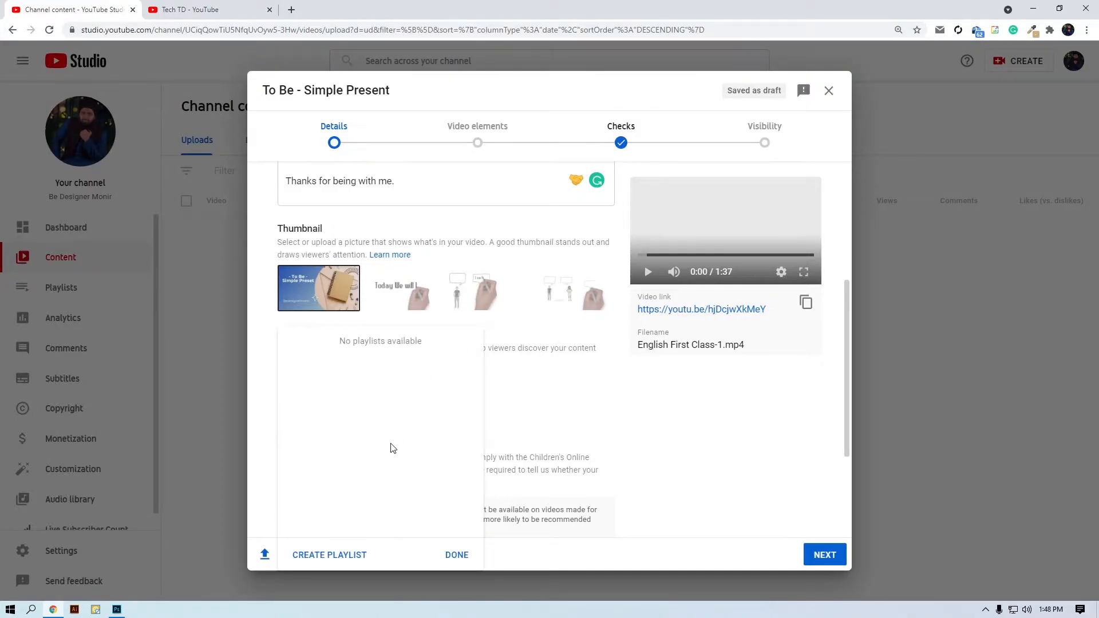
{"action": "left_click", "coordinate": [345, 555]}
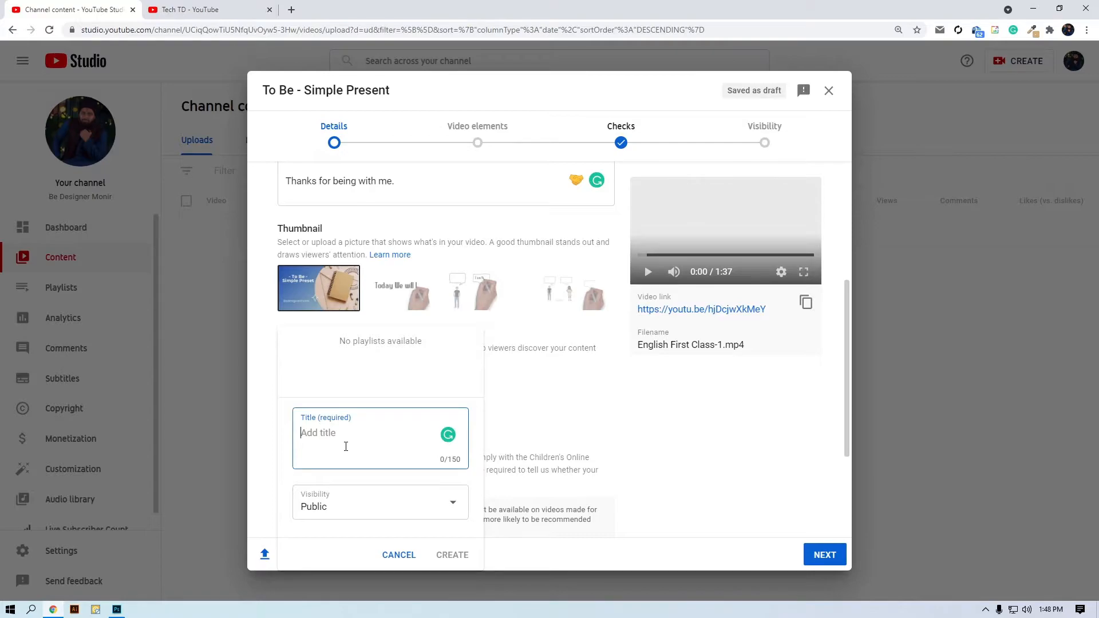
{"action": "type", "text": "Begainner Level"}
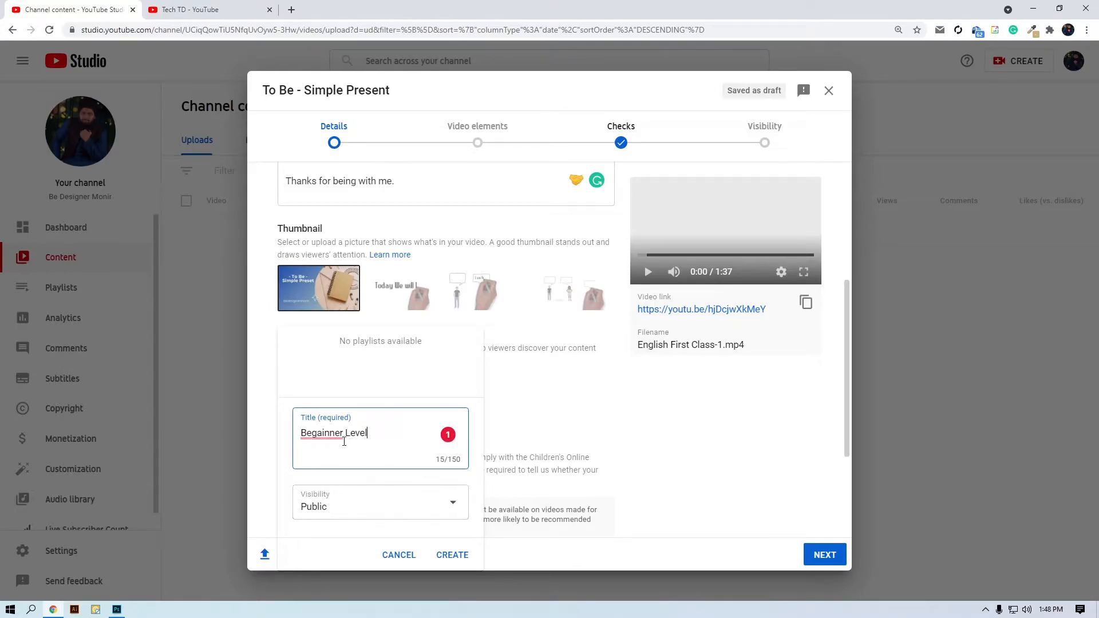
{"action": "left_click", "coordinate": [324, 455]}
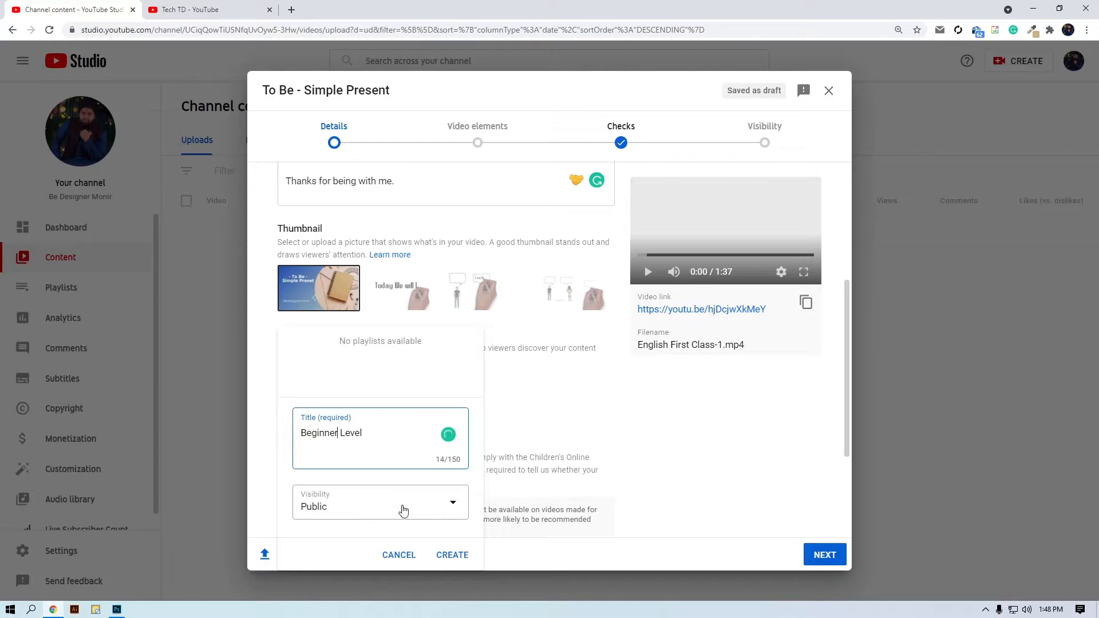
{"action": "left_click", "coordinate": [451, 555]}
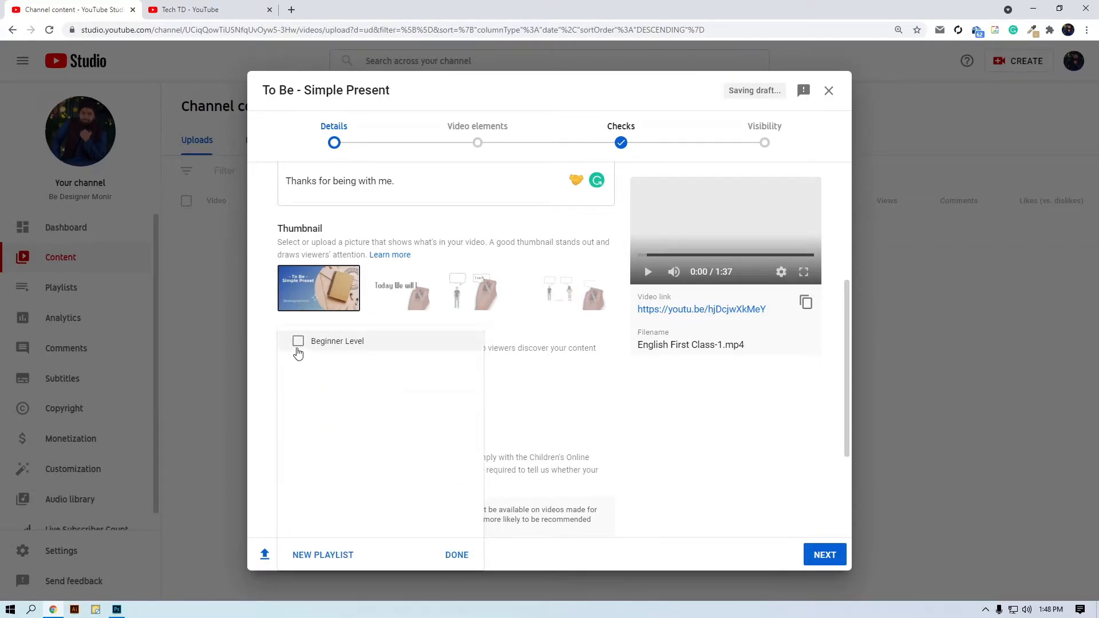
{"action": "left_click", "coordinate": [297, 345]}
{"action": "left_click", "coordinate": [466, 556]}
Expand the additional video details and add the tags to be, verb, simple, present, english, learn and learning english.
{"action": "scroll", "coordinate": [541, 366], "scroll_direction": "down", "scroll_amount": 2}
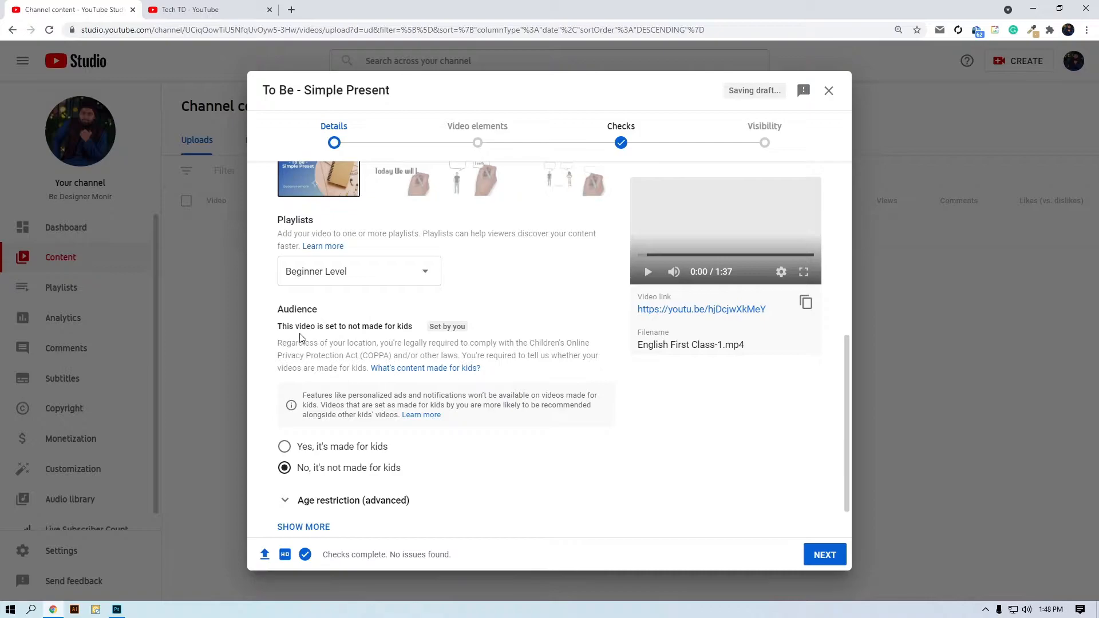
{"action": "scroll", "coordinate": [321, 395], "scroll_direction": "down", "scroll_amount": 1}
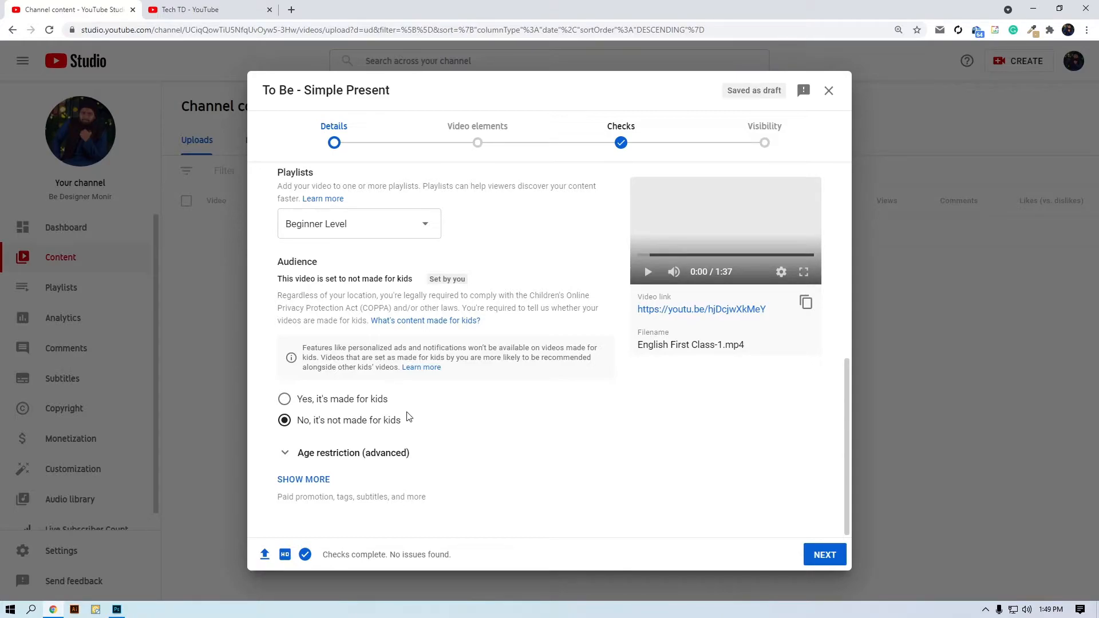
{"action": "left_click", "coordinate": [322, 484]}
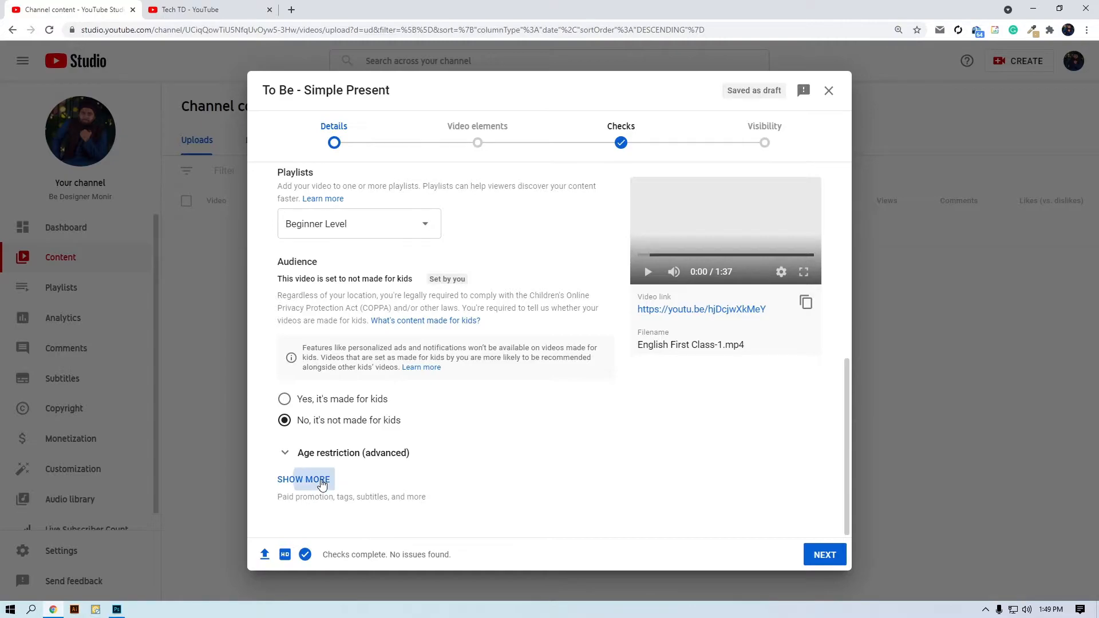
{"action": "scroll", "coordinate": [485, 383], "scroll_direction": "down", "scroll_amount": 4}
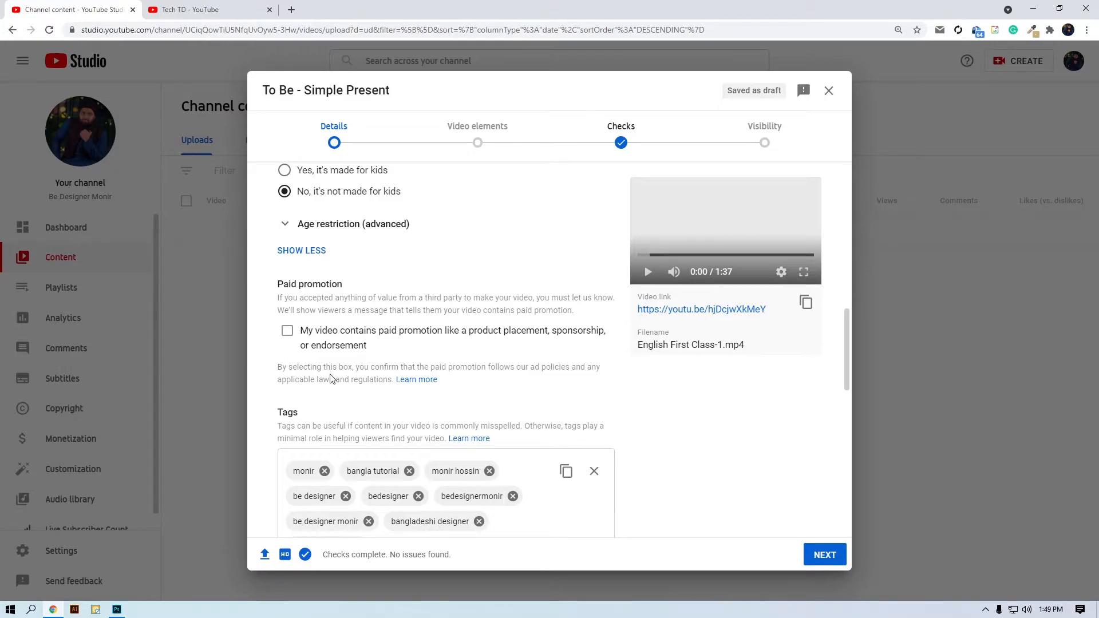
{"action": "scroll", "coordinate": [336, 468], "scroll_direction": "down", "scroll_amount": 2}
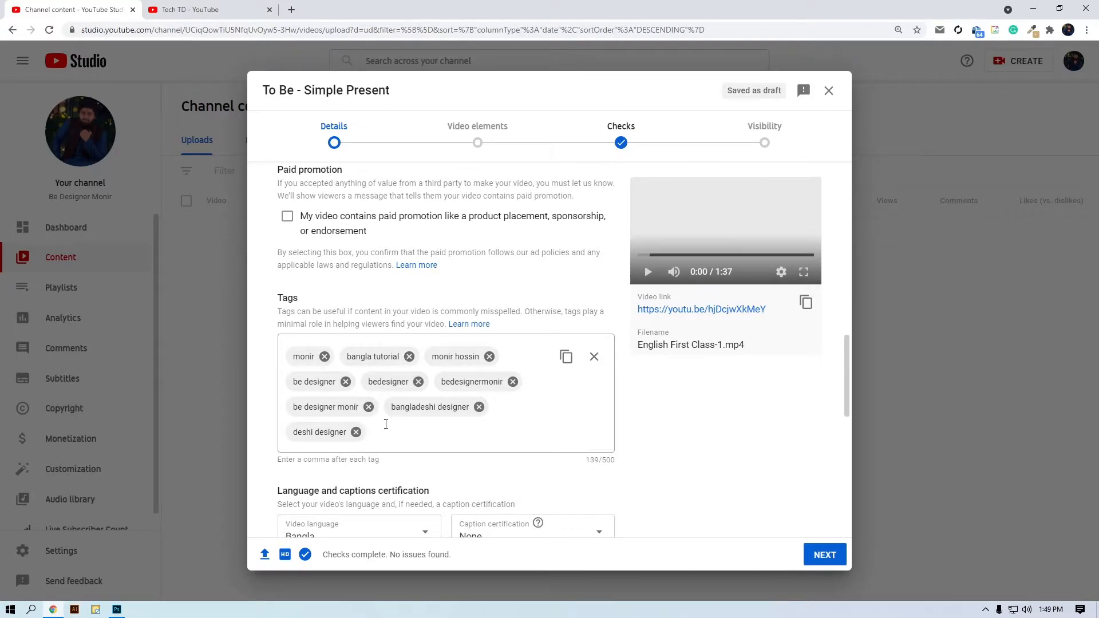
{"action": "left_click", "coordinate": [394, 433]}
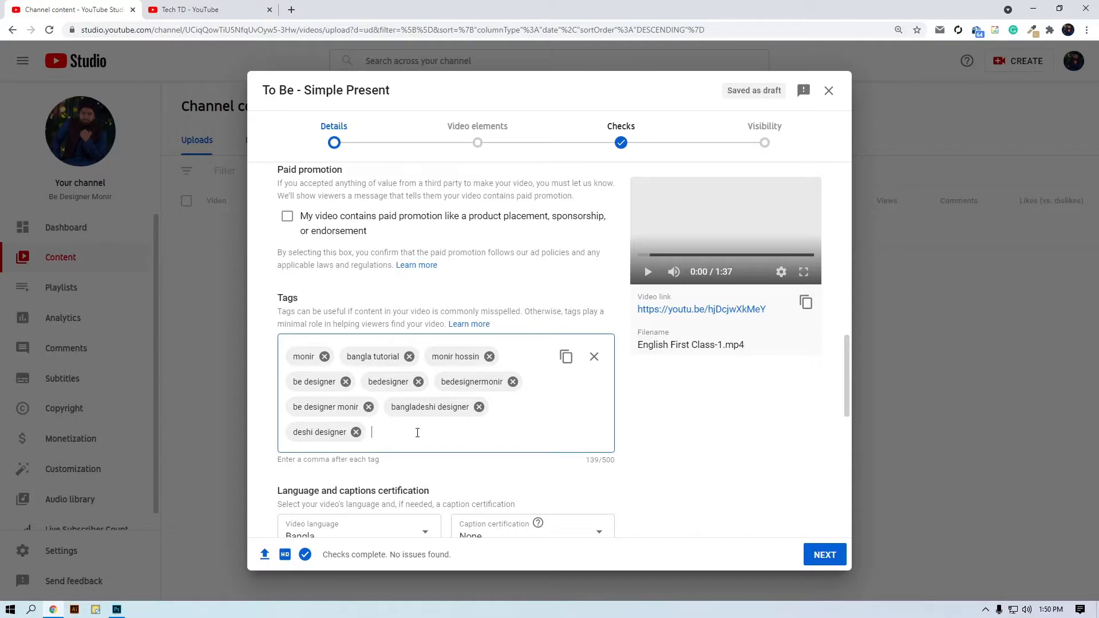
{"action": "type", "text": "to be,verb,simple,pre"}
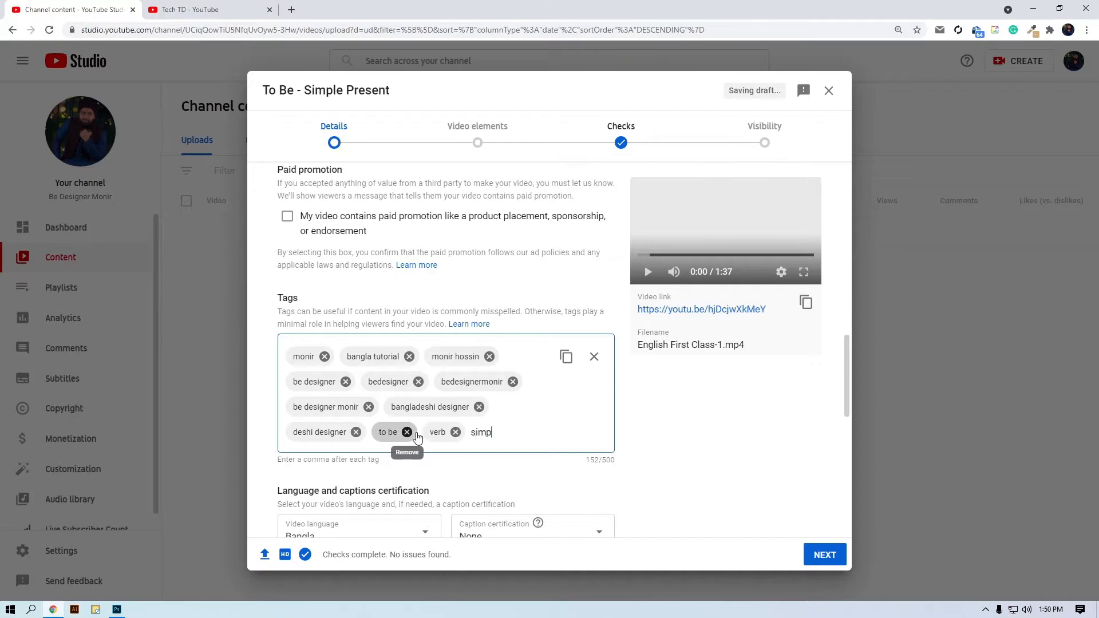
{"action": "type", "text": "sent"}
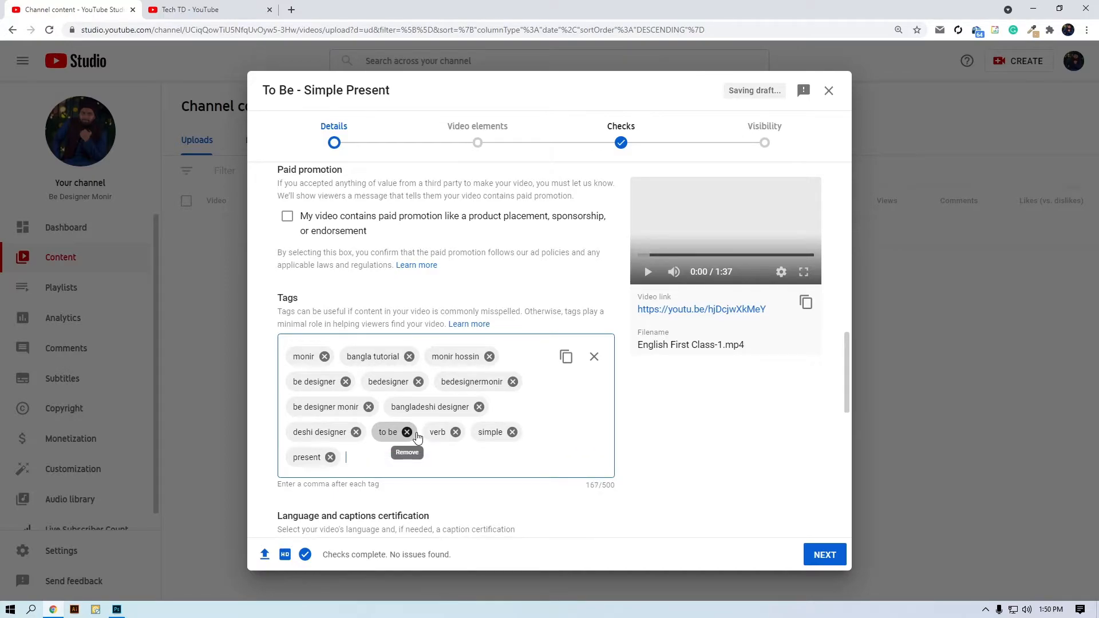
{"action": "type", "text": ",english,learn,learn"}
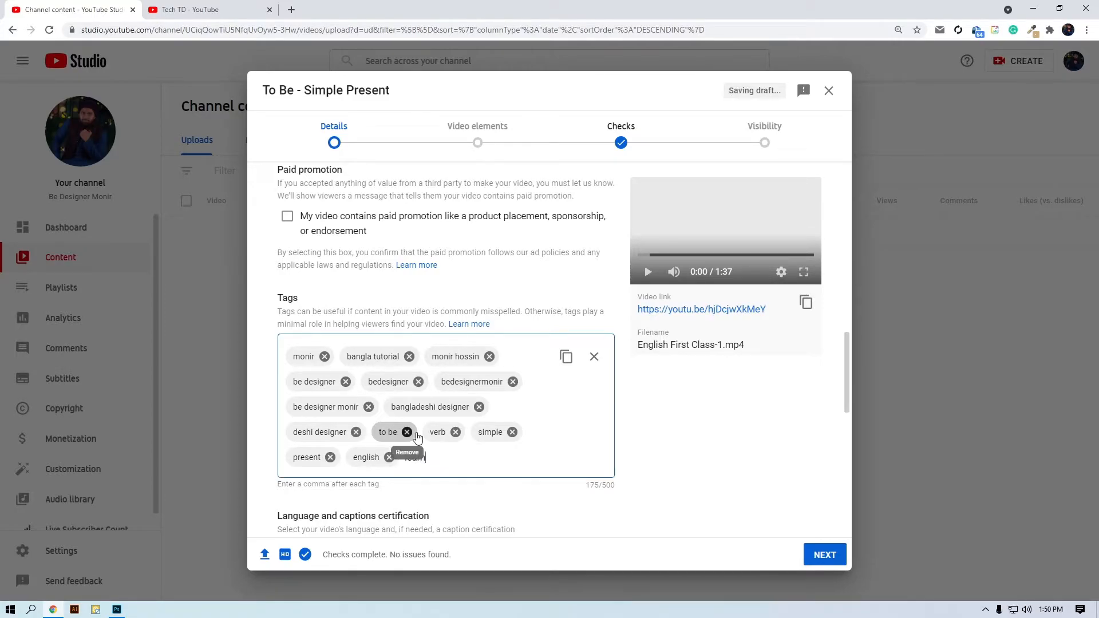
{"action": "type", "text": "ing"}
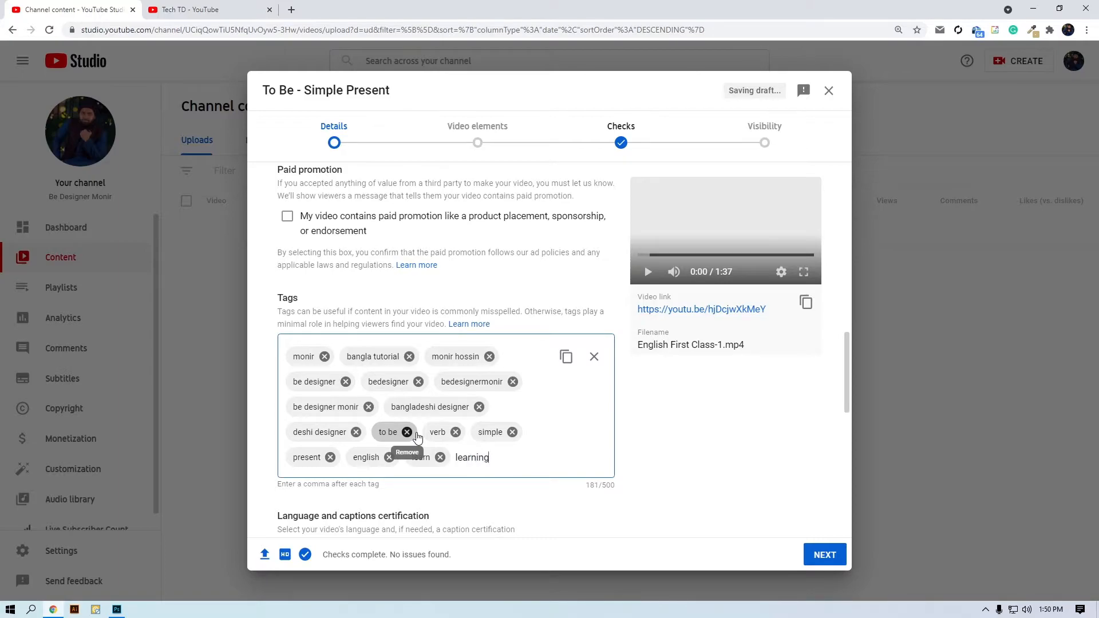
{"action": "type", "text": " english,"}
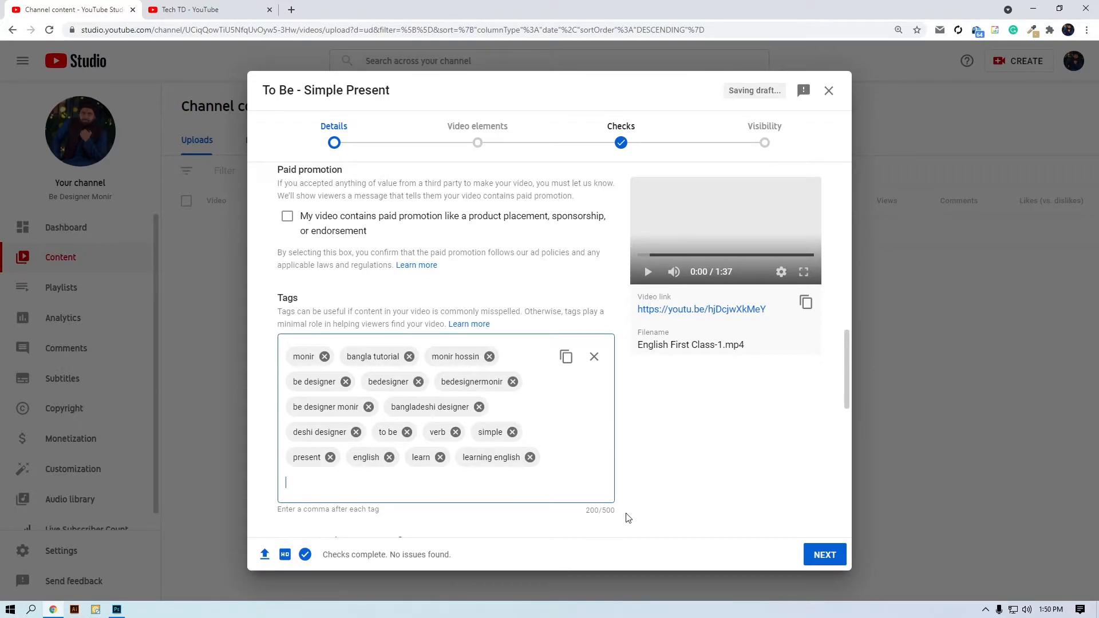
Set the video language to English in the language and captions certification settings.
{"action": "scroll", "coordinate": [626, 518], "scroll_direction": "down", "scroll_amount": 2}
{"action": "scroll", "coordinate": [627, 518], "scroll_direction": "down", "scroll_amount": 3}
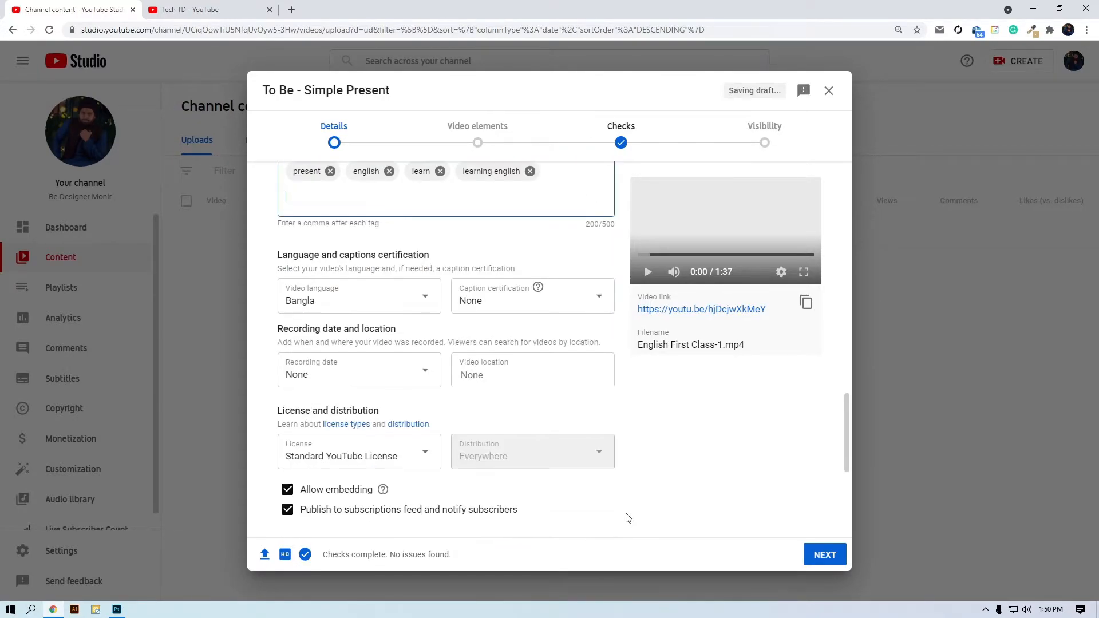
{"action": "left_click", "coordinate": [419, 293]}
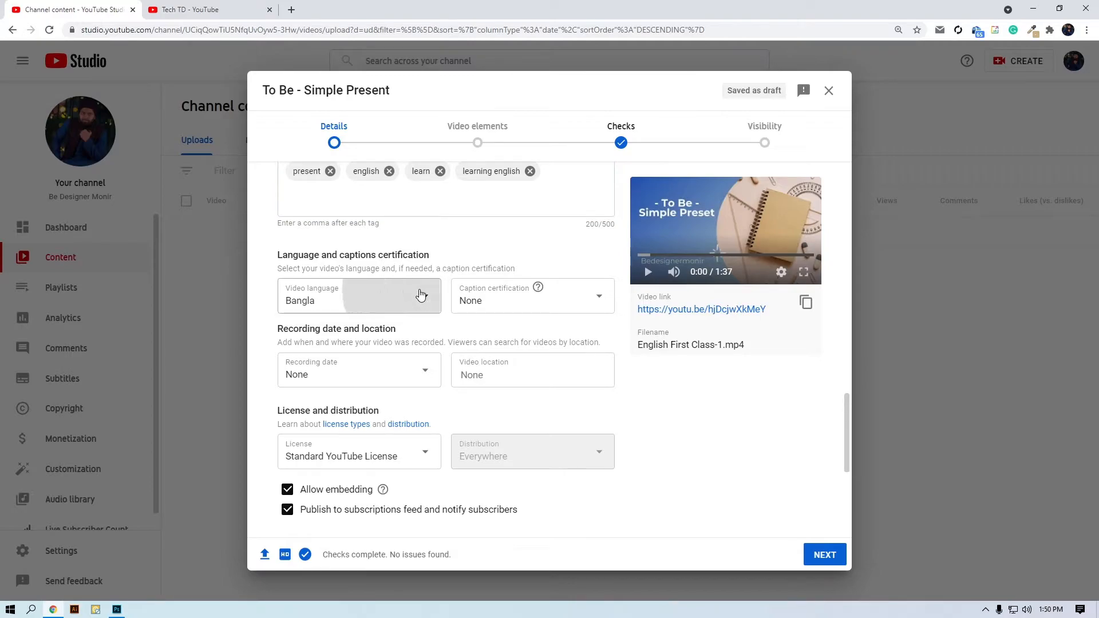
{"action": "scroll", "coordinate": [365, 401], "scroll_direction": "down", "scroll_amount": 10}
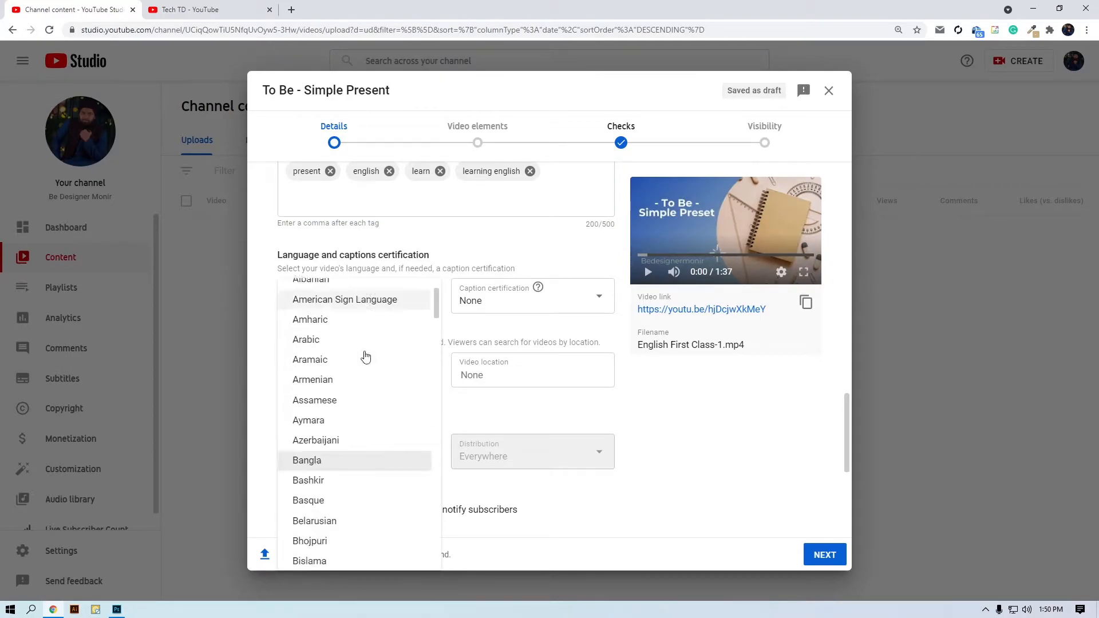
{"action": "scroll", "coordinate": [364, 436], "scroll_direction": "down", "scroll_amount": 4}
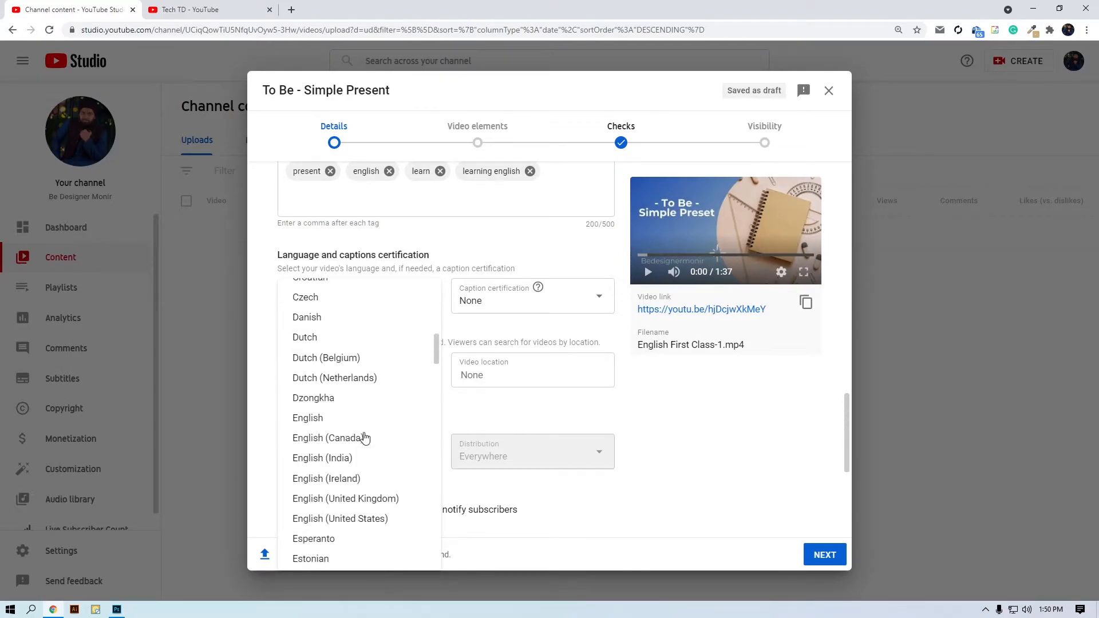
{"action": "left_click", "coordinate": [351, 363]}
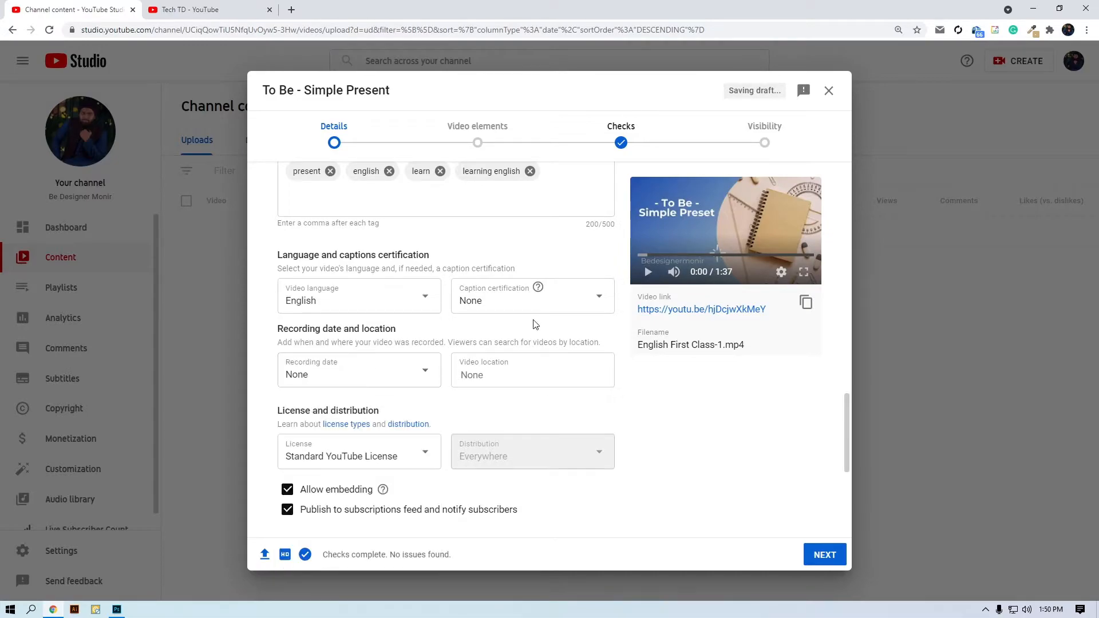
Look at the caption certification options, the recording date calendar and the video location field without setting them.
{"action": "left_click", "coordinate": [576, 300]}
{"action": "left_click", "coordinate": [565, 300]}
{"action": "left_click", "coordinate": [584, 297]}
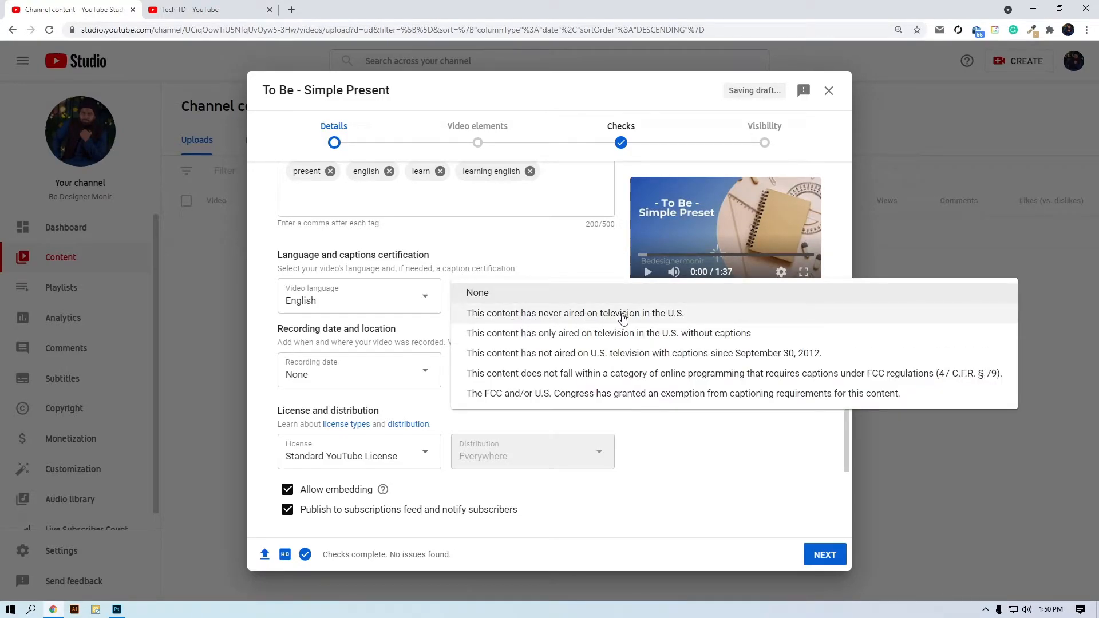
{"action": "left_click", "coordinate": [690, 450]}
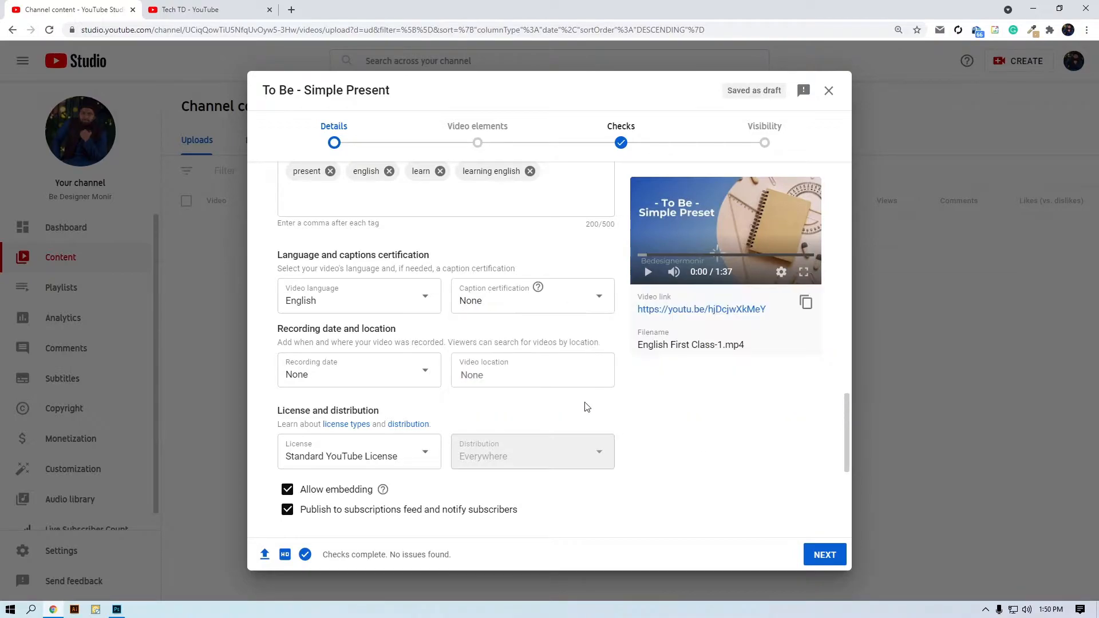
{"action": "left_click", "coordinate": [426, 378]}
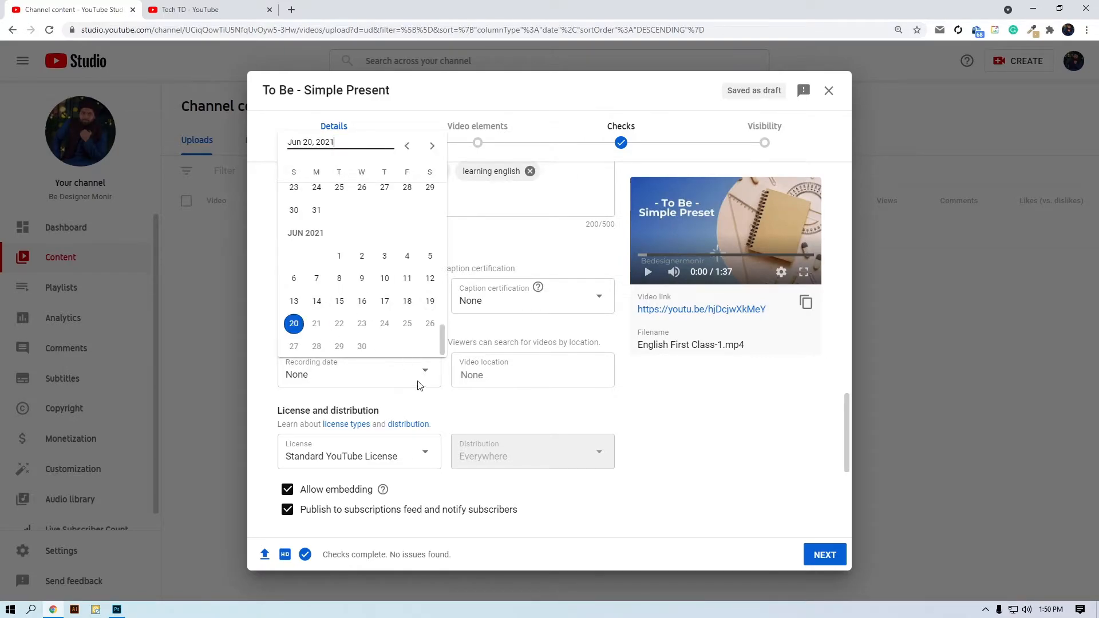
{"action": "left_click", "coordinate": [418, 386]}
{"action": "left_click", "coordinate": [512, 373]}
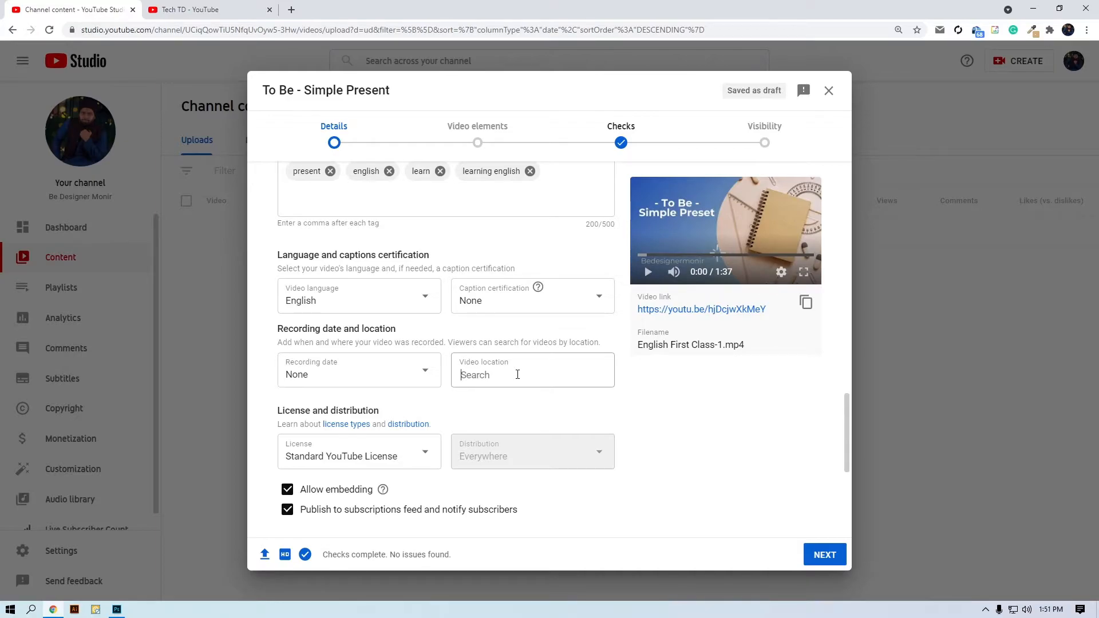
Look at the available license types and keep Standard YouTube License for the video.
{"action": "scroll", "coordinate": [509, 381], "scroll_direction": "down", "scroll_amount": 2}
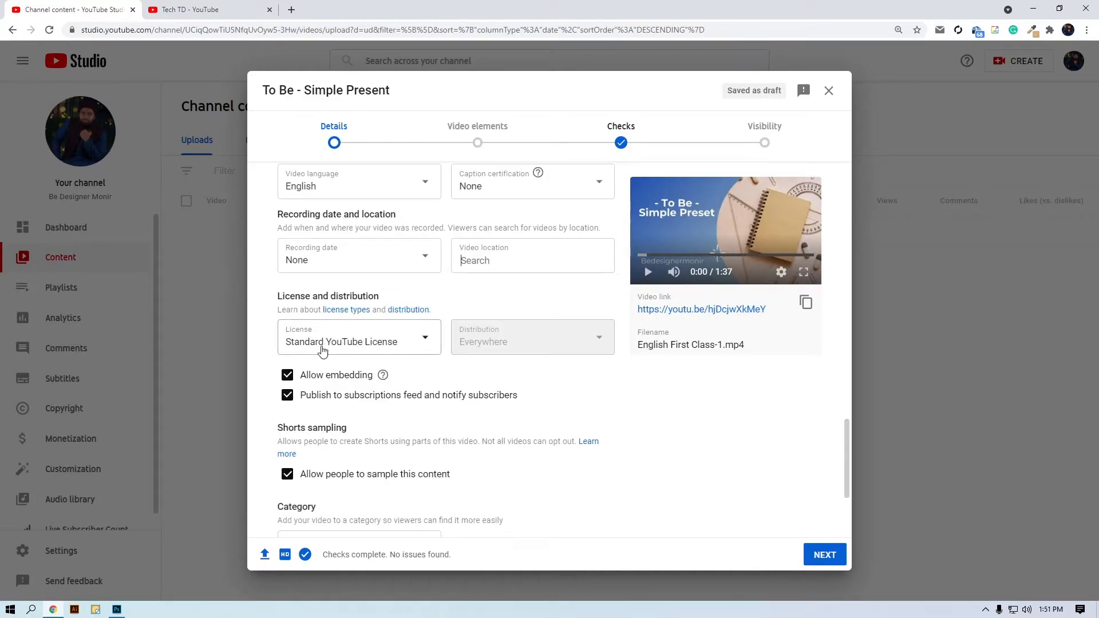
{"action": "left_click", "coordinate": [408, 347]}
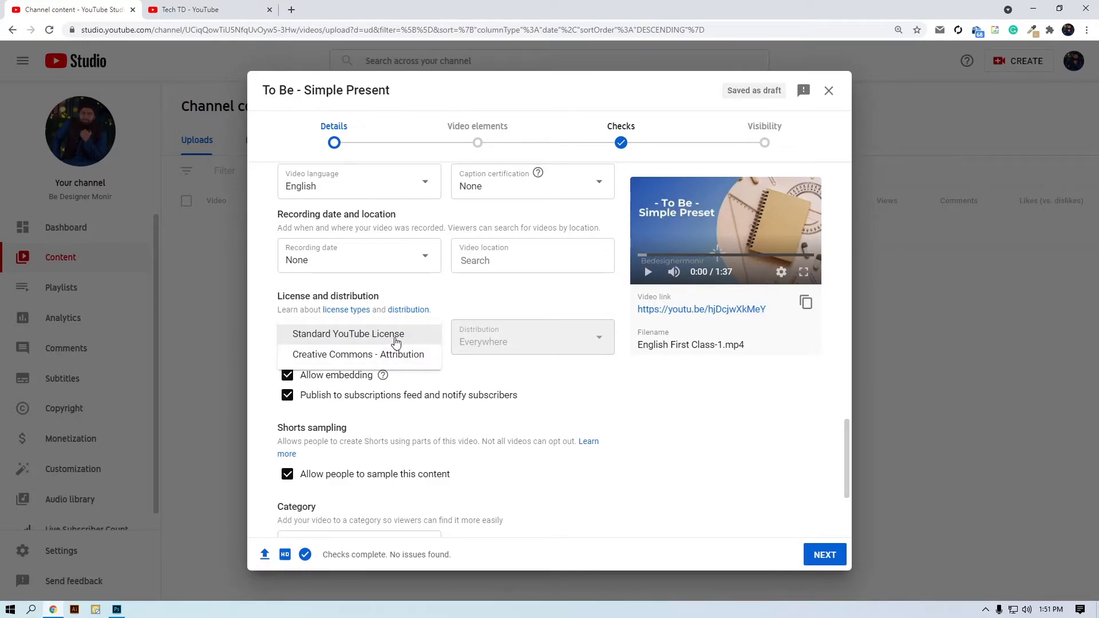
{"action": "left_click", "coordinate": [395, 337]}
{"action": "left_click", "coordinate": [372, 343]}
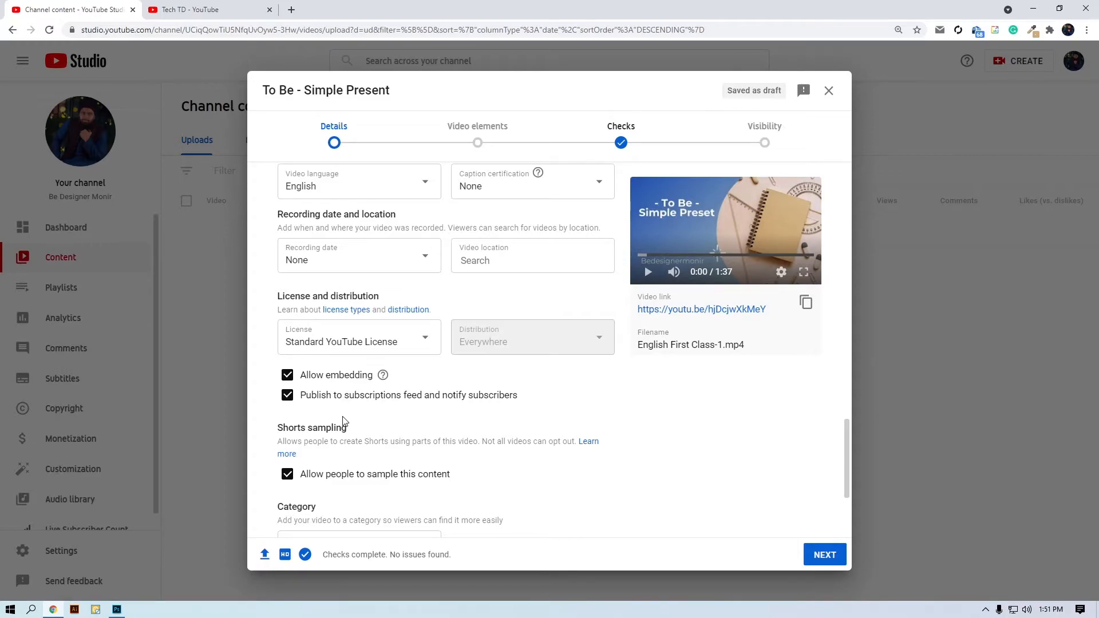
Set the video's category to Education.
{"action": "scroll", "coordinate": [361, 419], "scroll_direction": "down", "scroll_amount": 1}
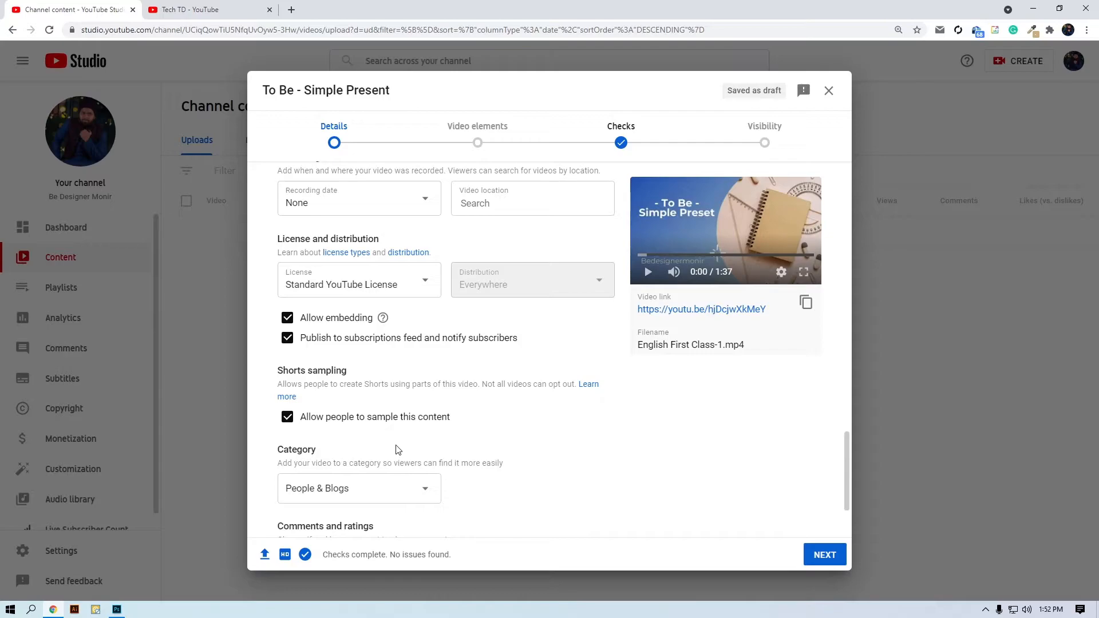
{"action": "scroll", "coordinate": [454, 490], "scroll_direction": "down", "scroll_amount": 2}
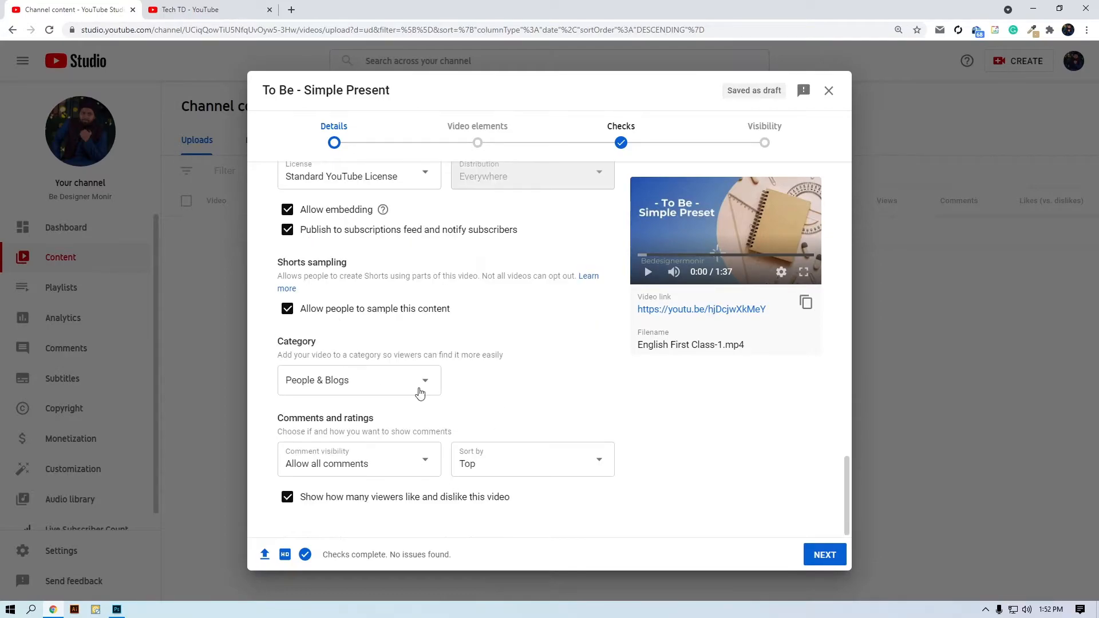
{"action": "left_click", "coordinate": [429, 380]}
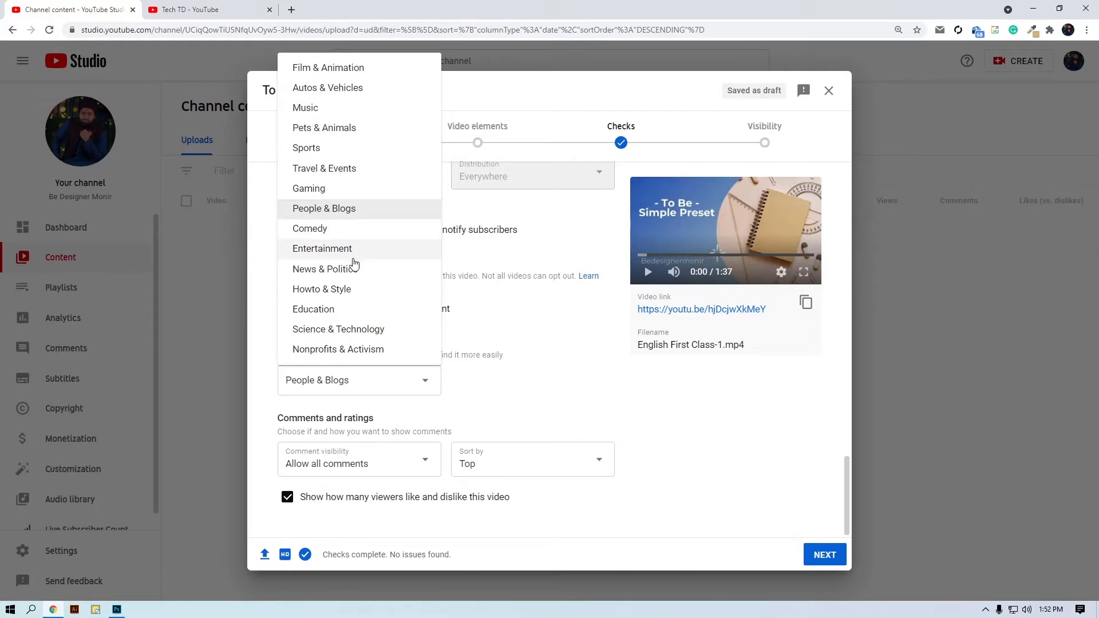
{"action": "left_click", "coordinate": [345, 309]}
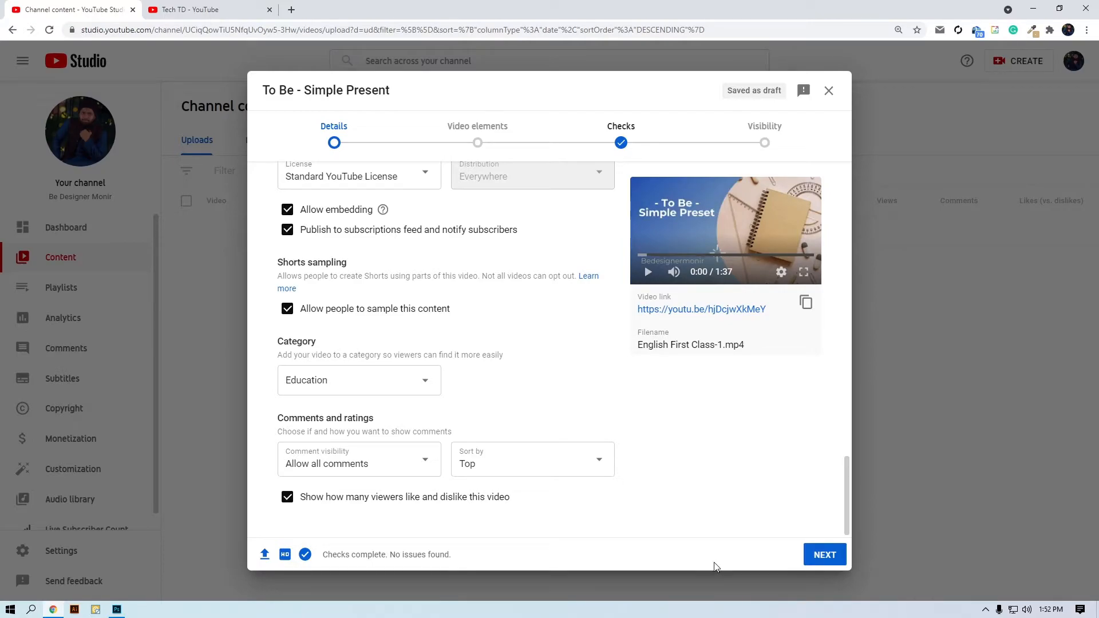
Continue to the video elements and add auto-synced English subtitles containing the text "English".
{"action": "left_click", "coordinate": [834, 566]}
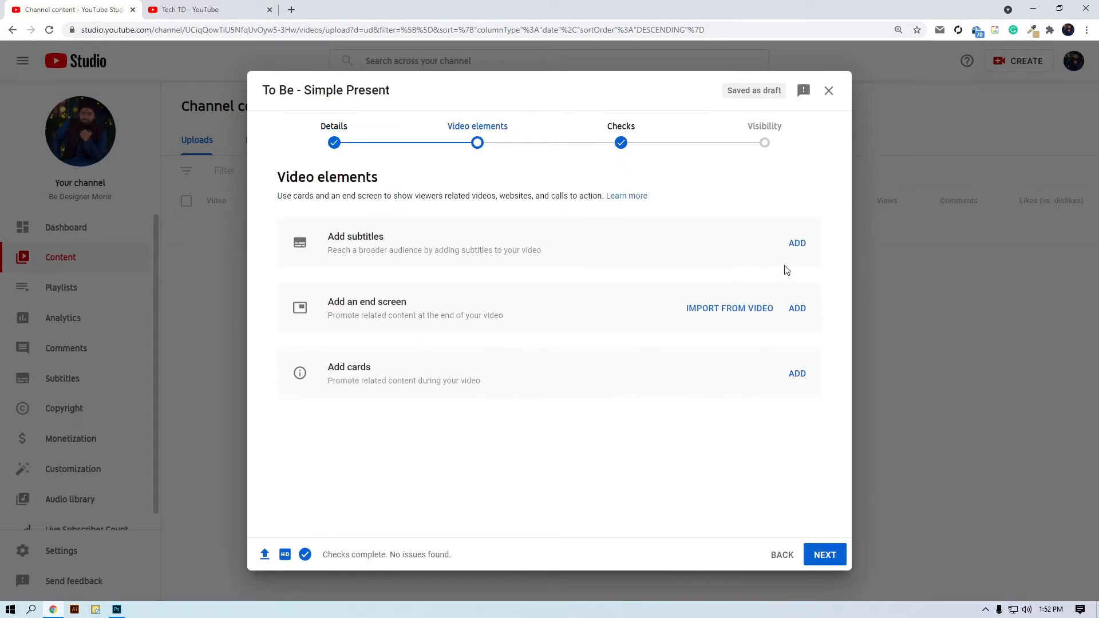
{"action": "left_click", "coordinate": [796, 244]}
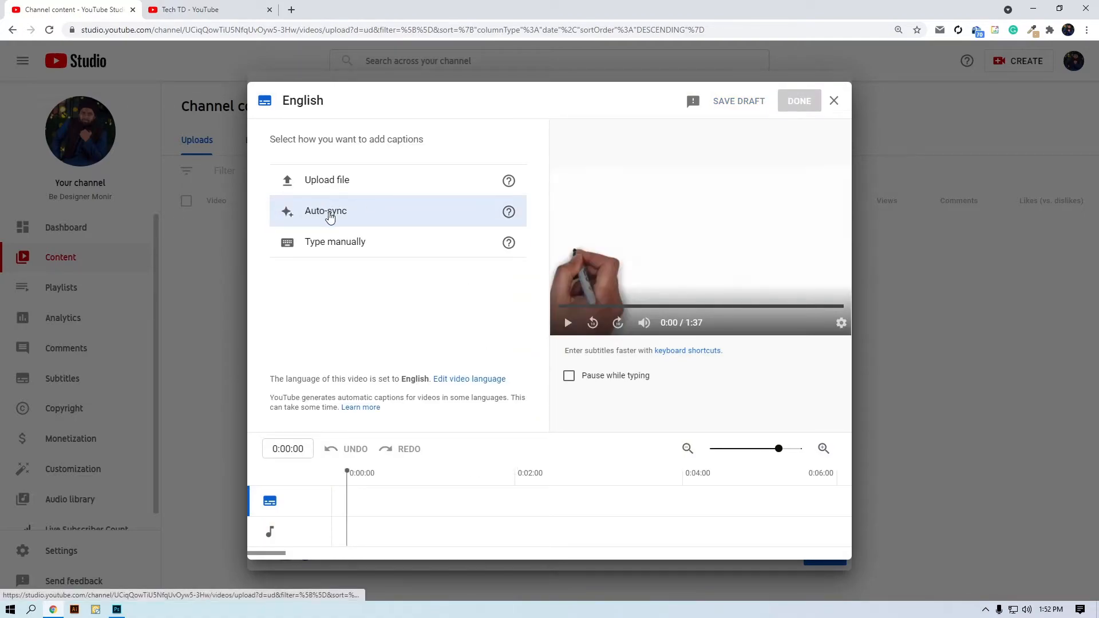
{"action": "left_click", "coordinate": [323, 213]}
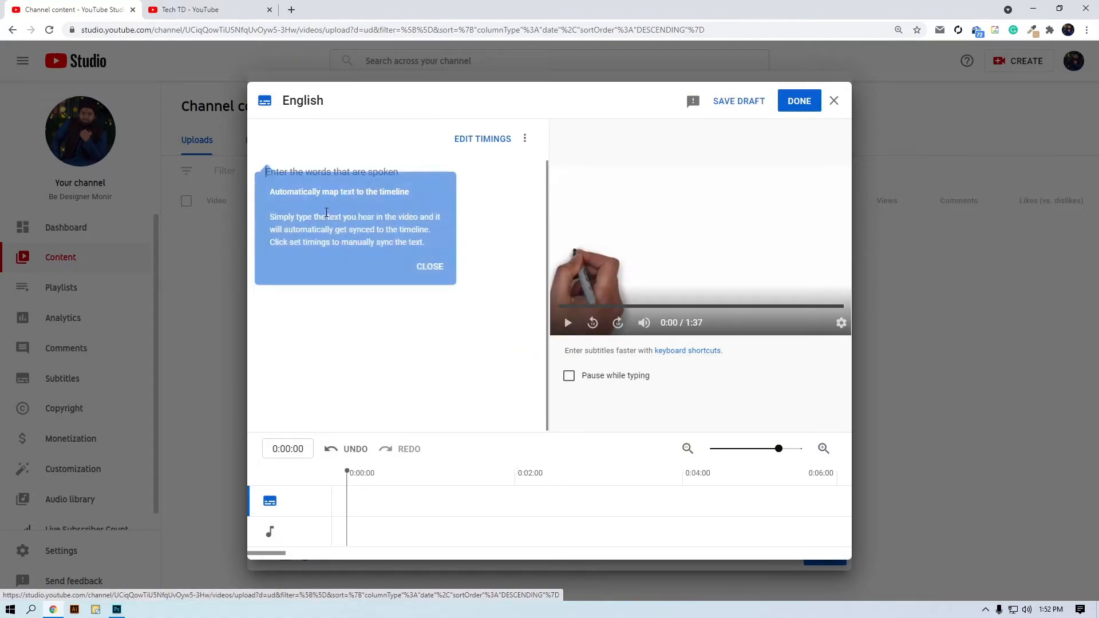
{"action": "left_click", "coordinate": [430, 266]}
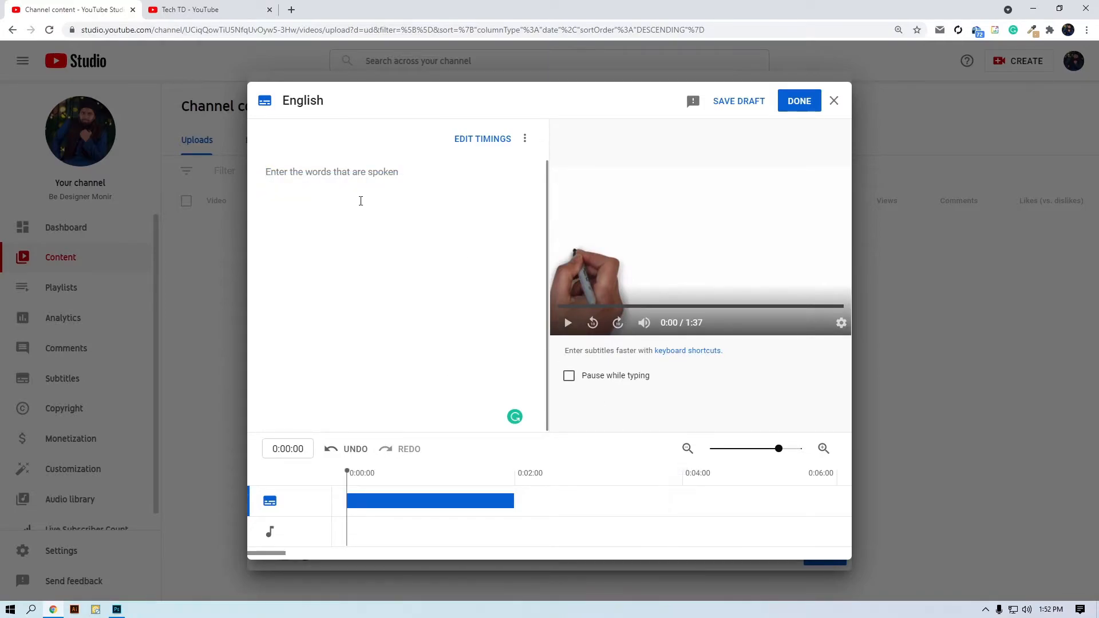
{"action": "type", "text": "English"}
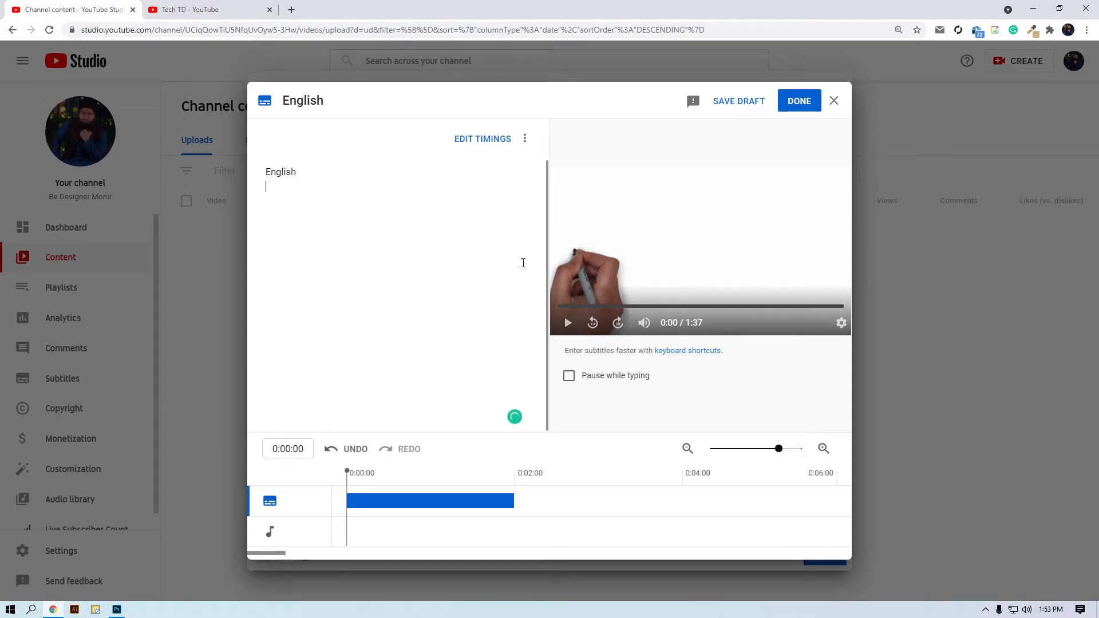
{"action": "left_click", "coordinate": [800, 103]}
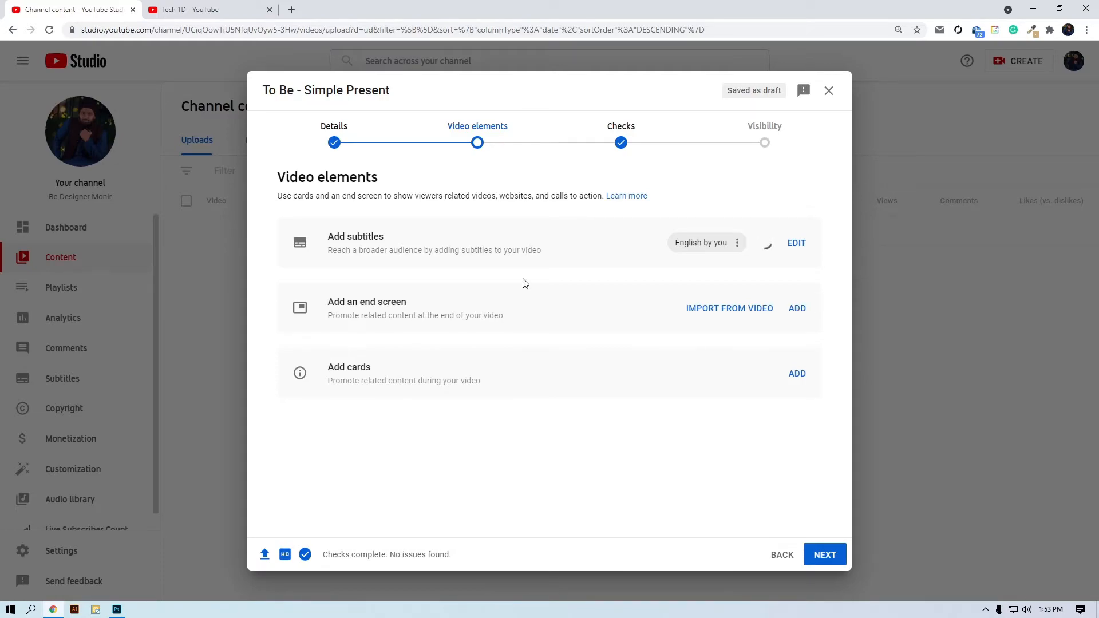
Examine the end screen elements near the end of Tech TD's "Hexagon Logo Making Tricks" video on YouTube.
{"action": "left_click", "coordinate": [157, 16]}
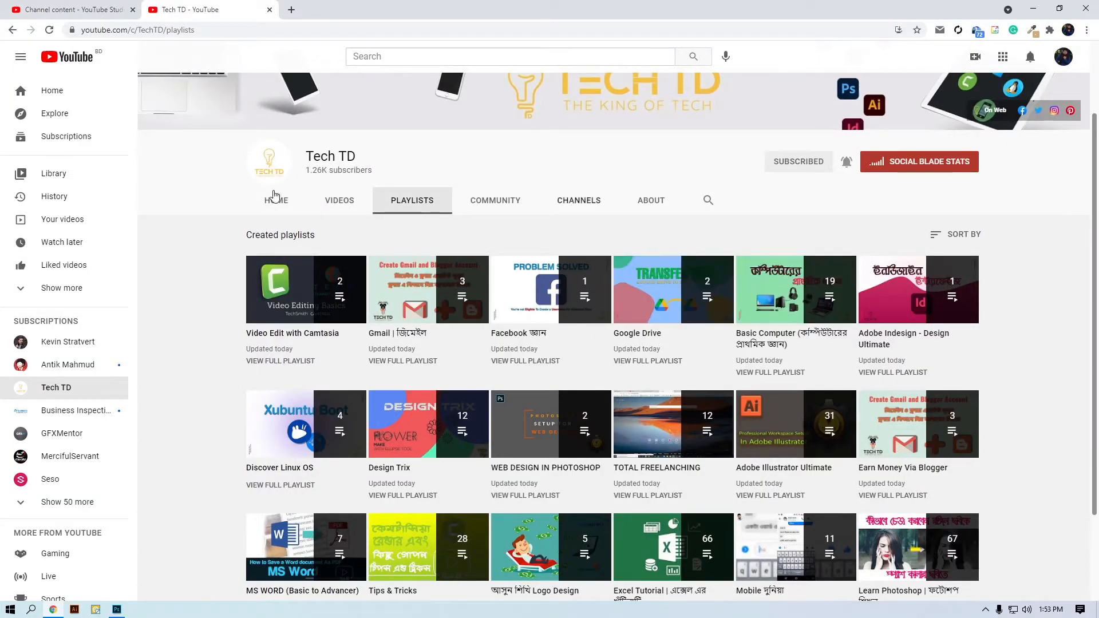
{"action": "left_click", "coordinate": [342, 201]}
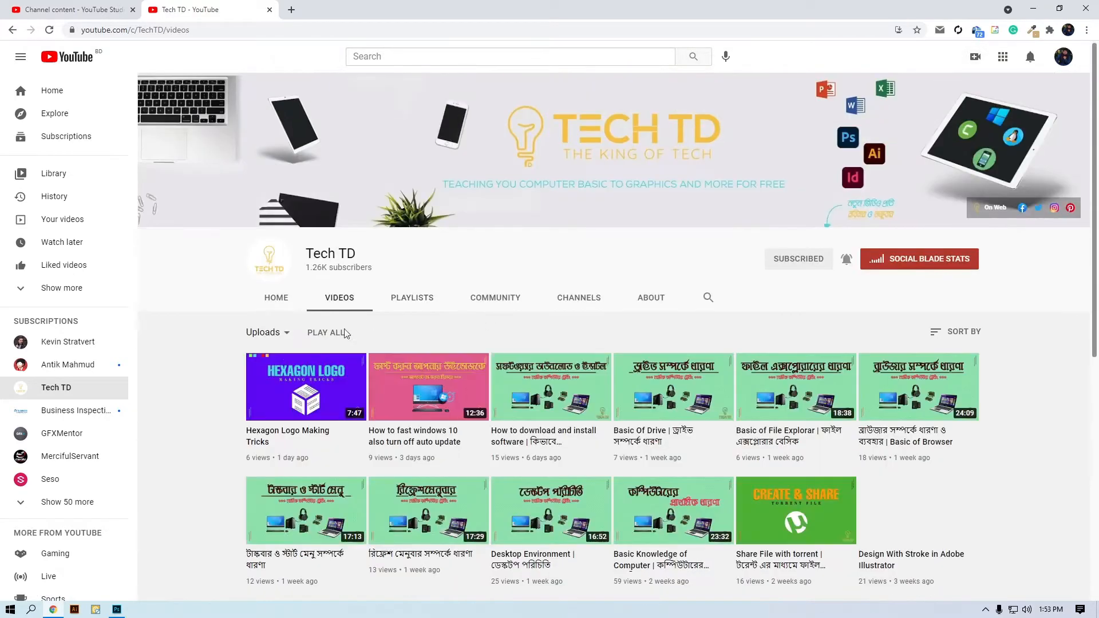
{"action": "left_click", "coordinate": [308, 396]}
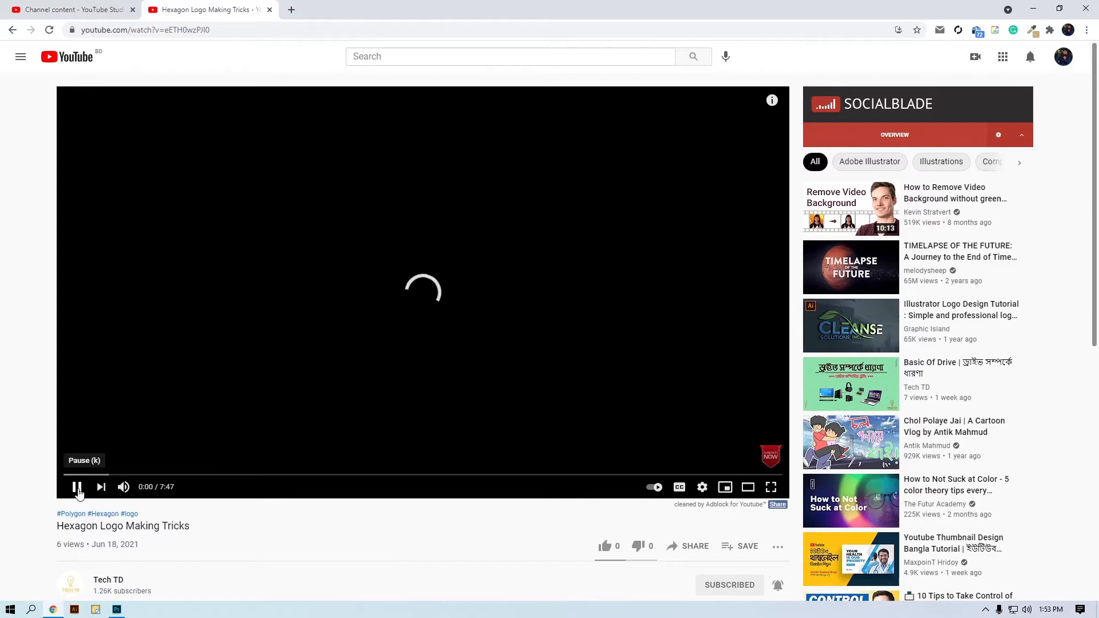
{"action": "left_click", "coordinate": [769, 475]}
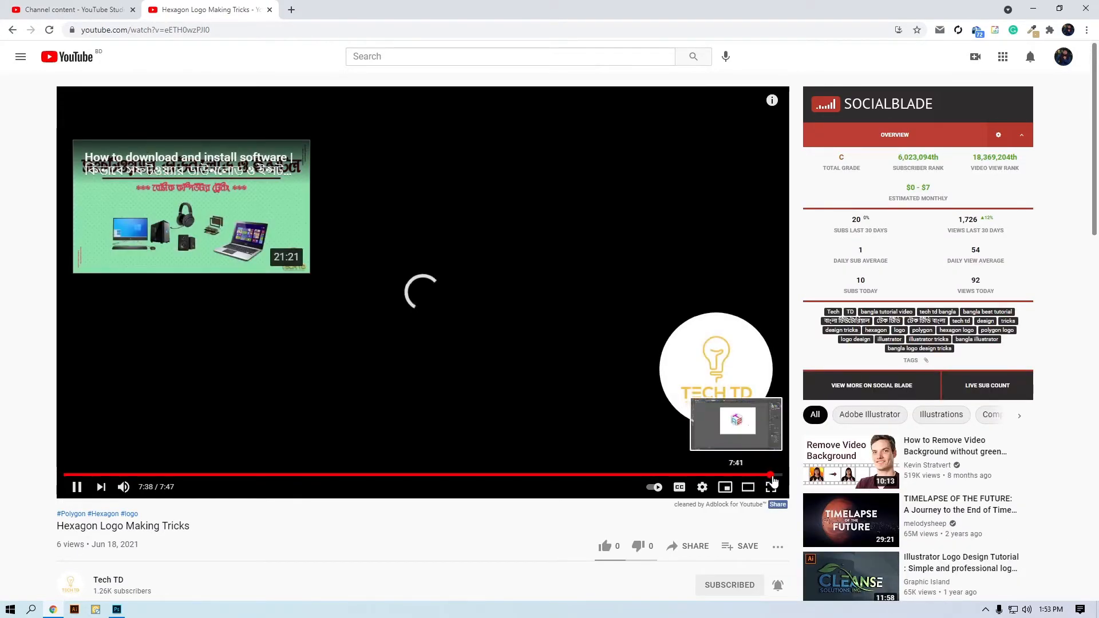
{"action": "mouse_move", "coordinate": [715, 344]}
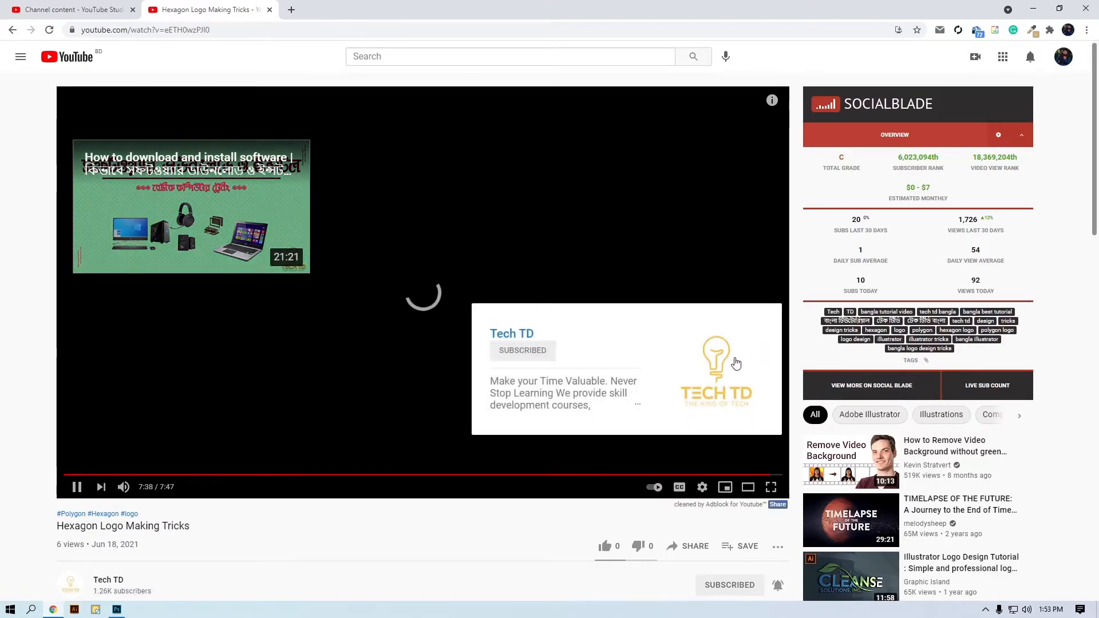
{"action": "left_click", "coordinate": [76, 487]}
Return to the upload in YouTube Studio and add an end screen imported from the latest video.
{"action": "left_click", "coordinate": [83, 4]}
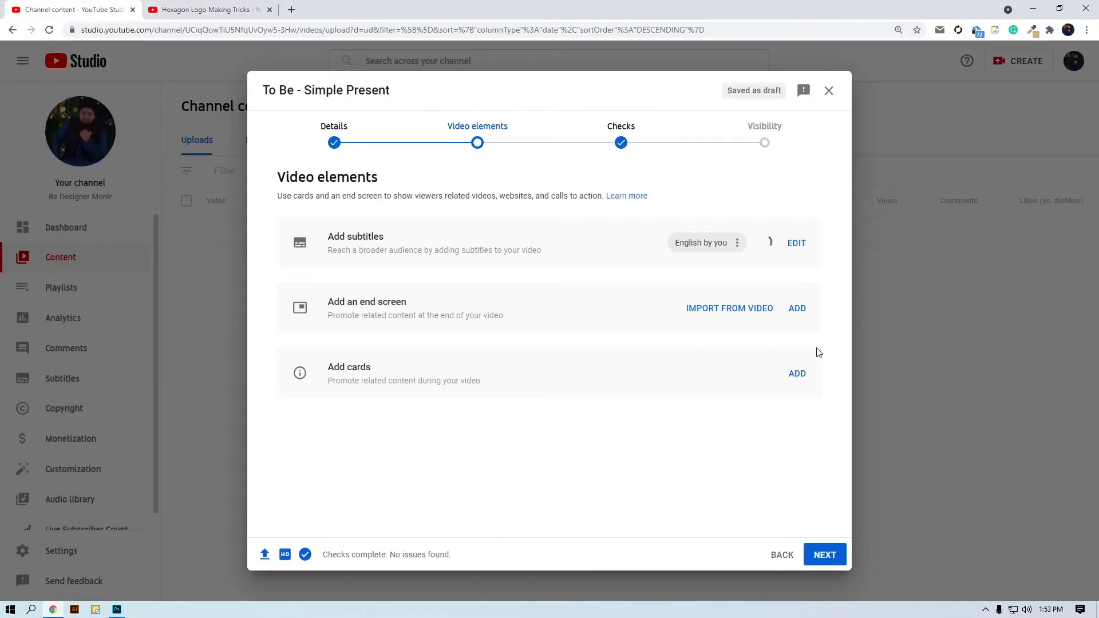
{"action": "left_click", "coordinate": [797, 311]}
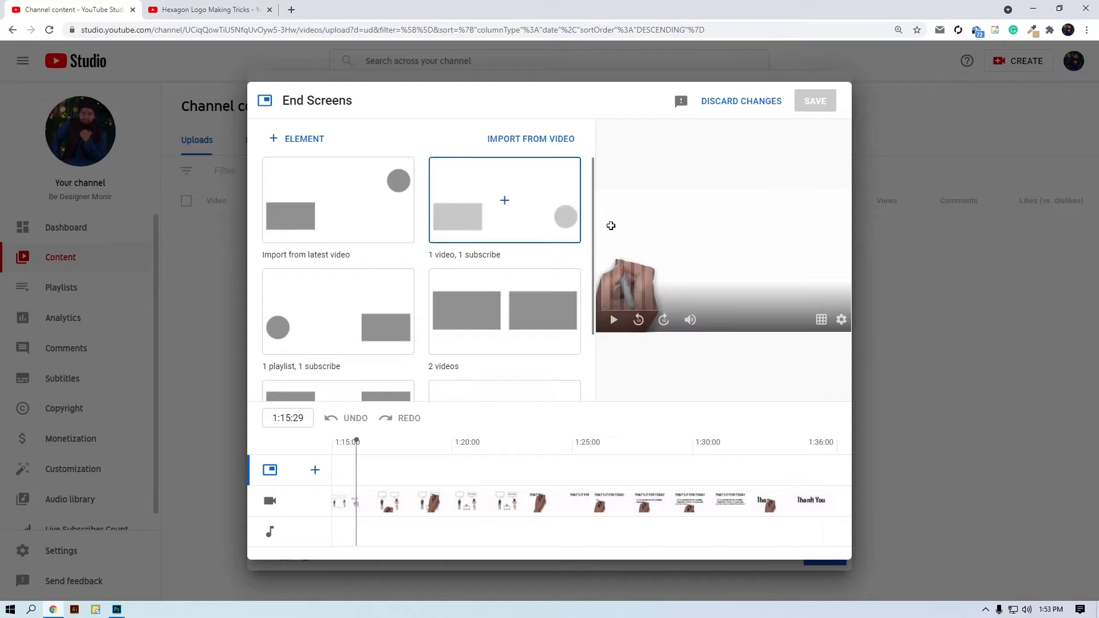
{"action": "scroll", "coordinate": [362, 326], "scroll_direction": "down", "scroll_amount": 2}
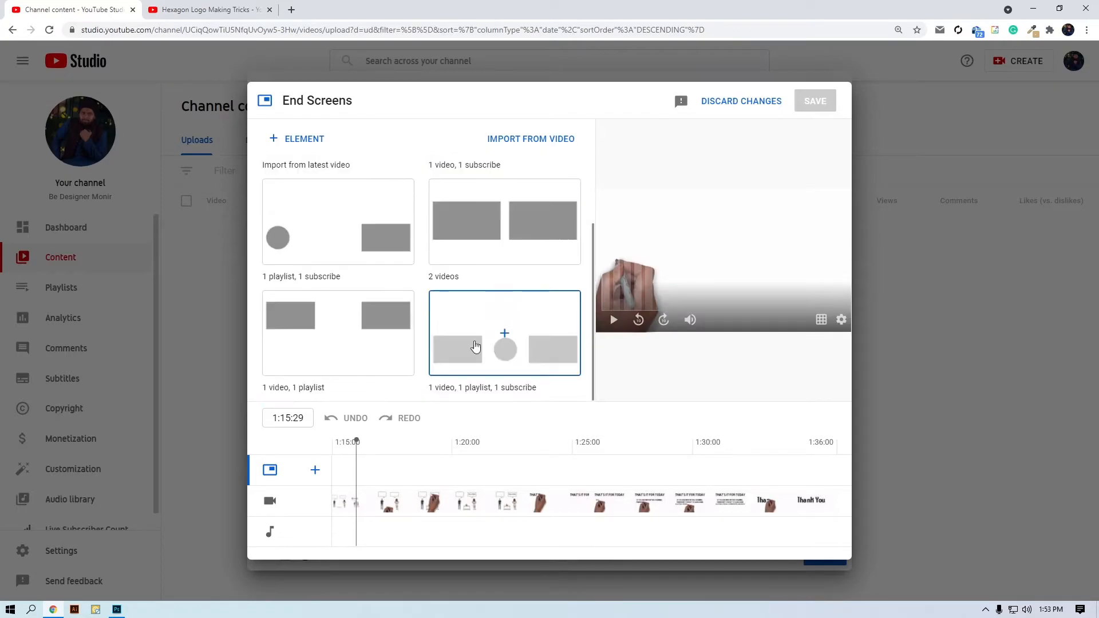
{"action": "scroll", "coordinate": [509, 297], "scroll_direction": "up", "scroll_amount": 2}
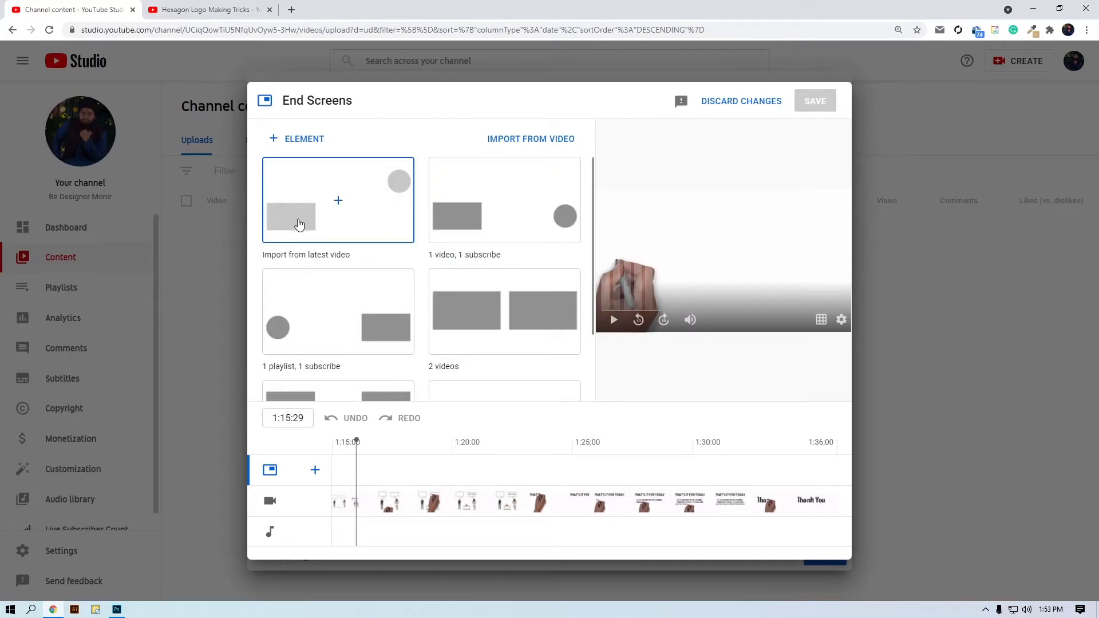
{"action": "scroll", "coordinate": [458, 286], "scroll_direction": "down", "scroll_amount": 2}
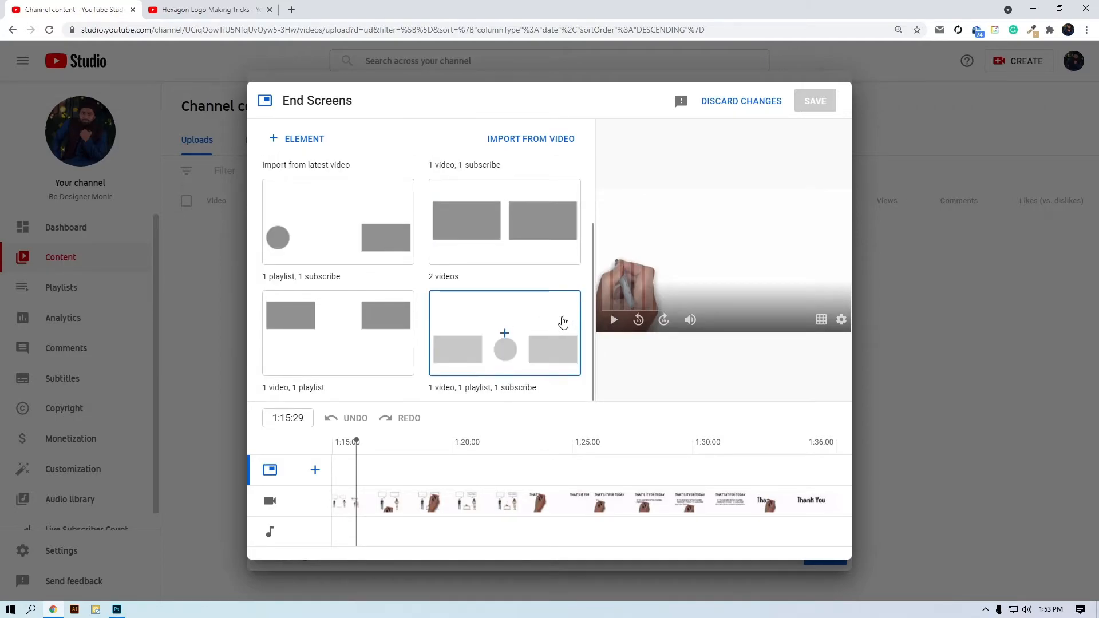
{"action": "scroll", "coordinate": [564, 323], "scroll_direction": "up", "scroll_amount": 2}
{"action": "left_click", "coordinate": [369, 222]}
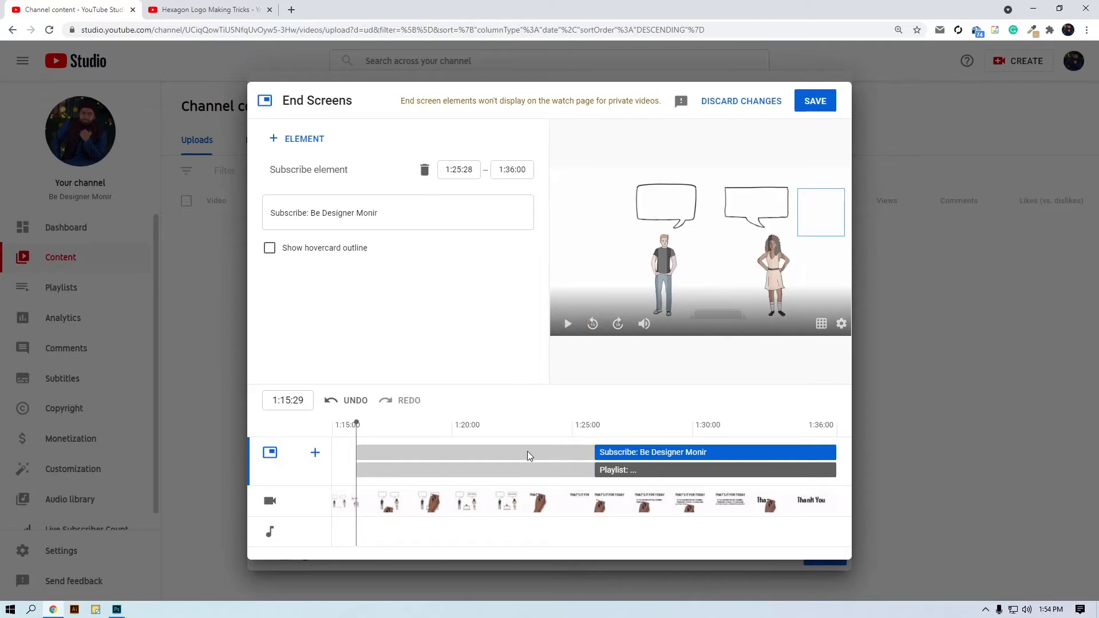
Preview the end screen's subscribe and playlist elements from about 1:25 in the video and save the end screen.
{"action": "left_click", "coordinate": [574, 439]}
{"action": "left_click", "coordinate": [566, 324]}
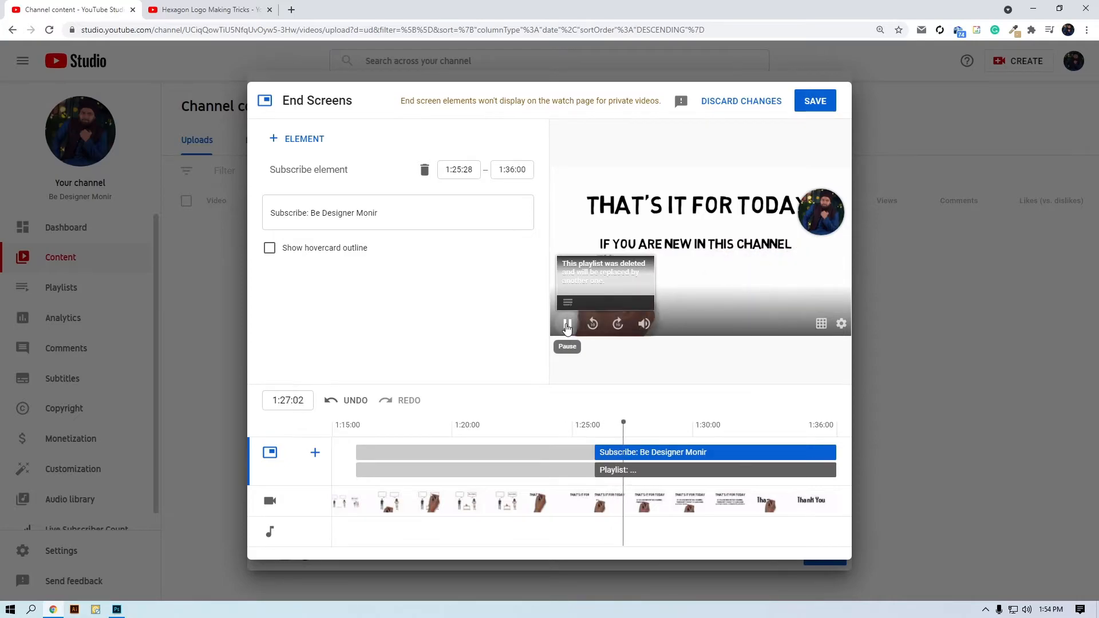
{"action": "left_click", "coordinate": [566, 325]}
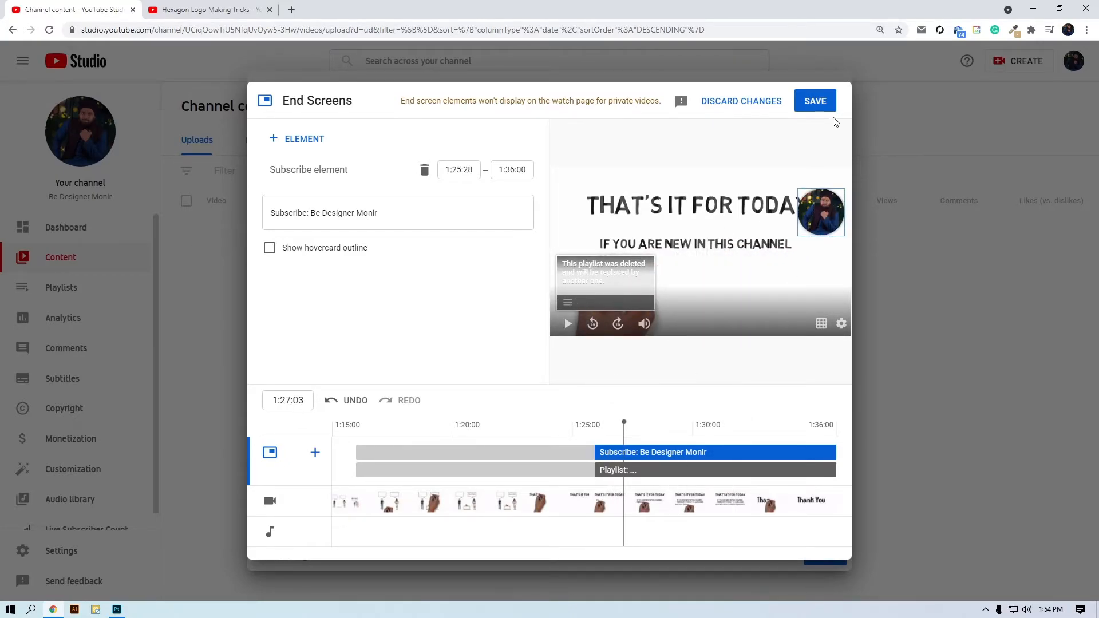
{"action": "left_click", "coordinate": [823, 106]}
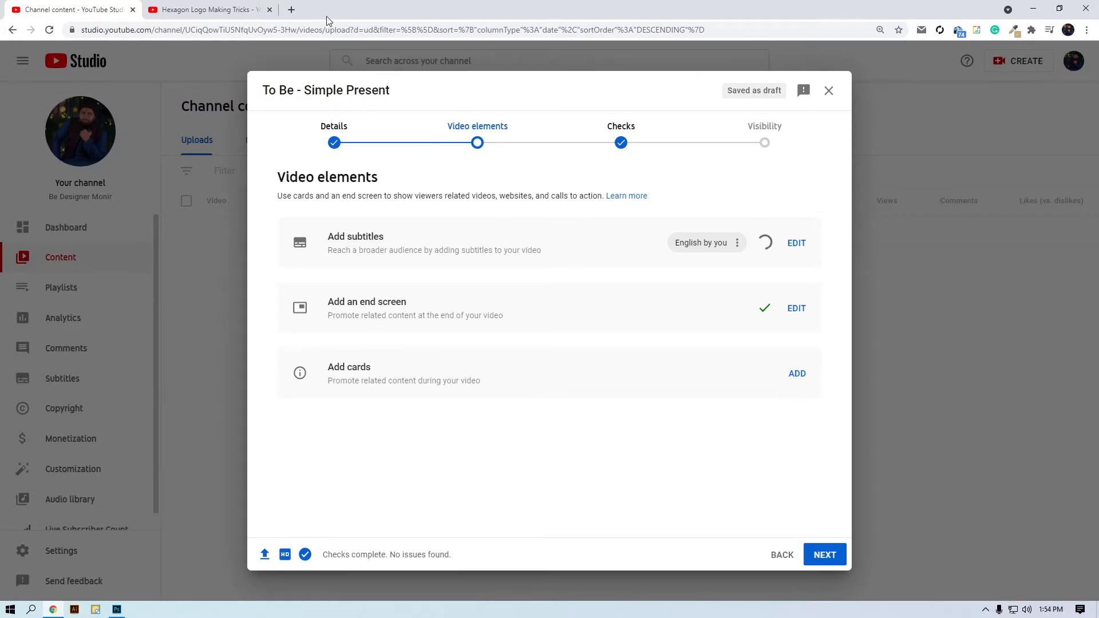
Examine the info cards in the "Hexagon Logo Making Tricks" video on YouTube and close them.
{"action": "left_click", "coordinate": [230, 8]}
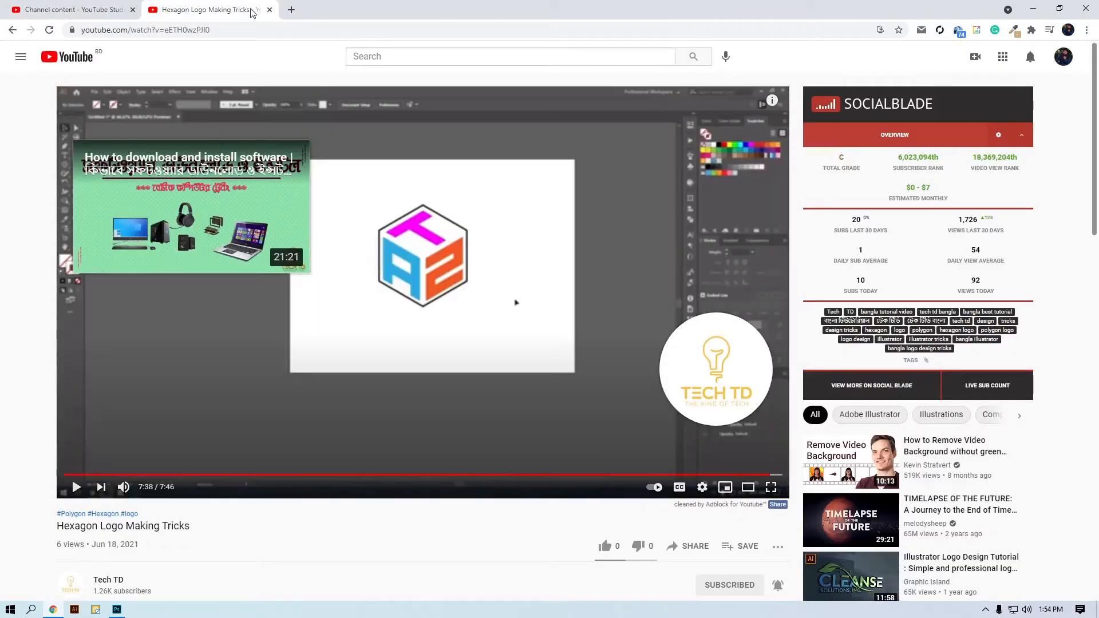
{"action": "left_click", "coordinate": [771, 104]}
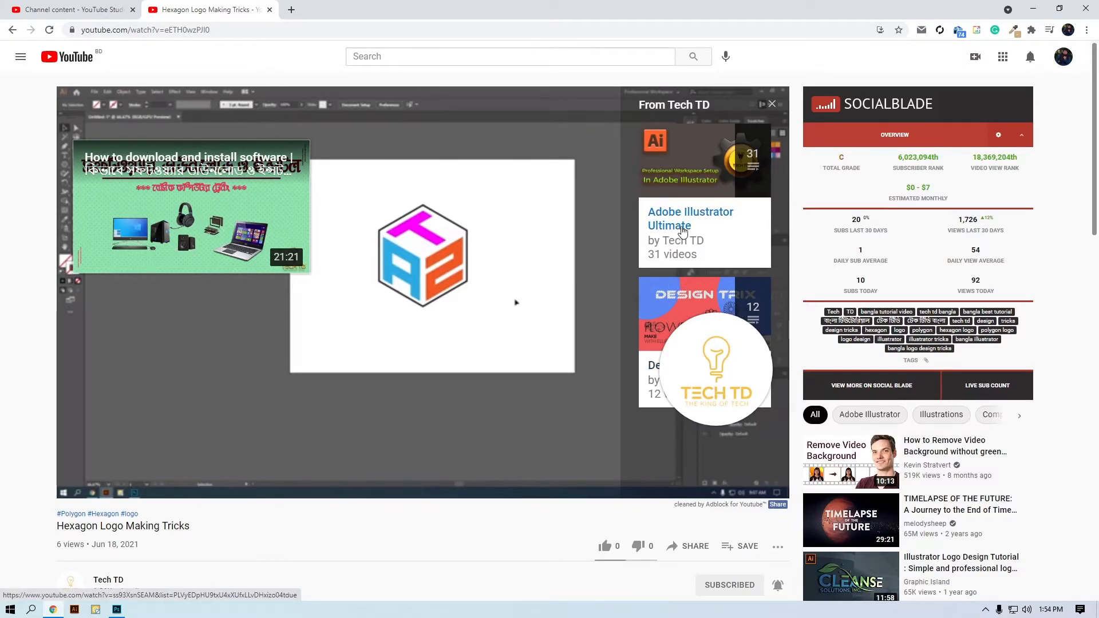
{"action": "left_click", "coordinate": [772, 103]}
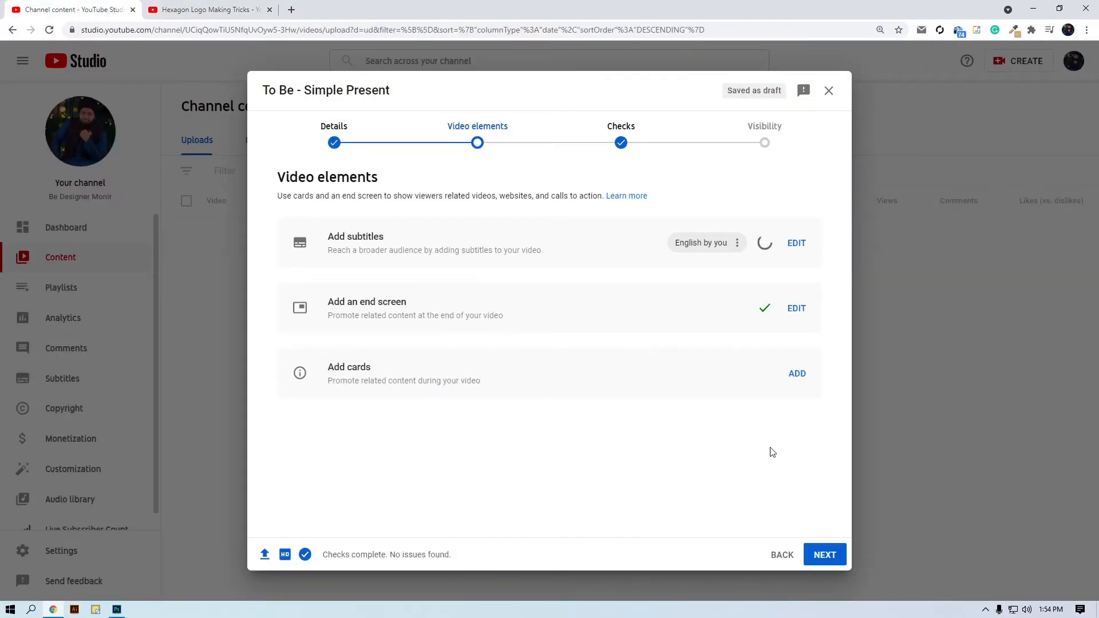
Add a playlist card for Beginner Level, place it at 0:29:29 on the timeline and save it.
{"action": "left_click", "coordinate": [802, 376]}
{"action": "left_click", "coordinate": [502, 201]}
{"action": "left_click", "coordinate": [309, 194]}
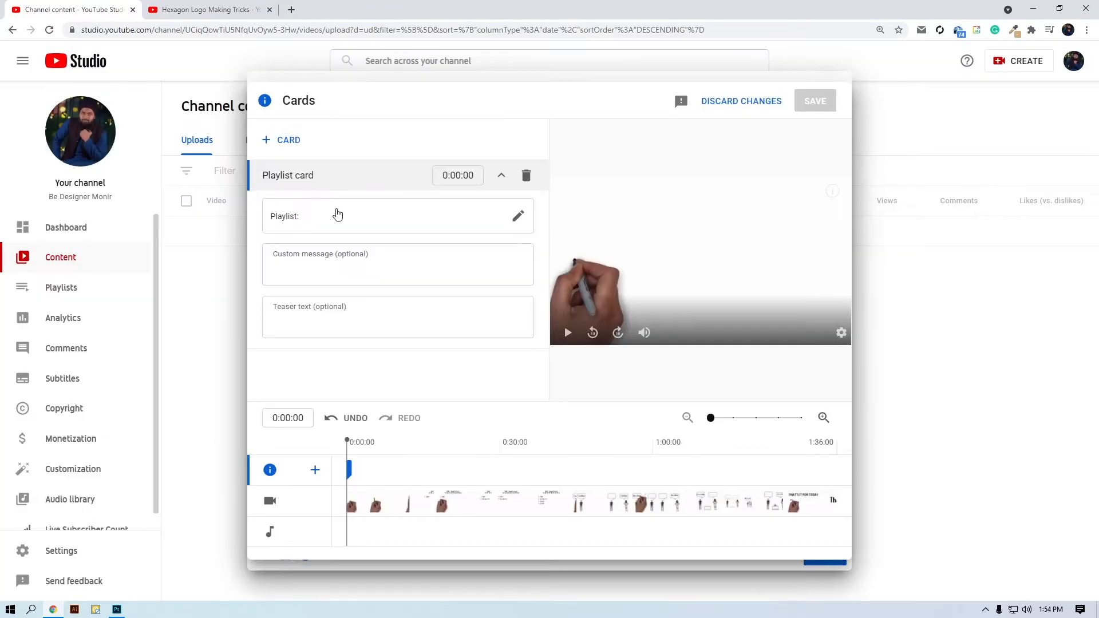
{"action": "mouse_move", "coordinate": [346, 473]}
{"action": "left_mouse_down"}
{"action": "mouse_move", "coordinate": [525, 468]}
{"action": "mouse_move", "coordinate": [501, 468]}
{"action": "left_mouse_up"}
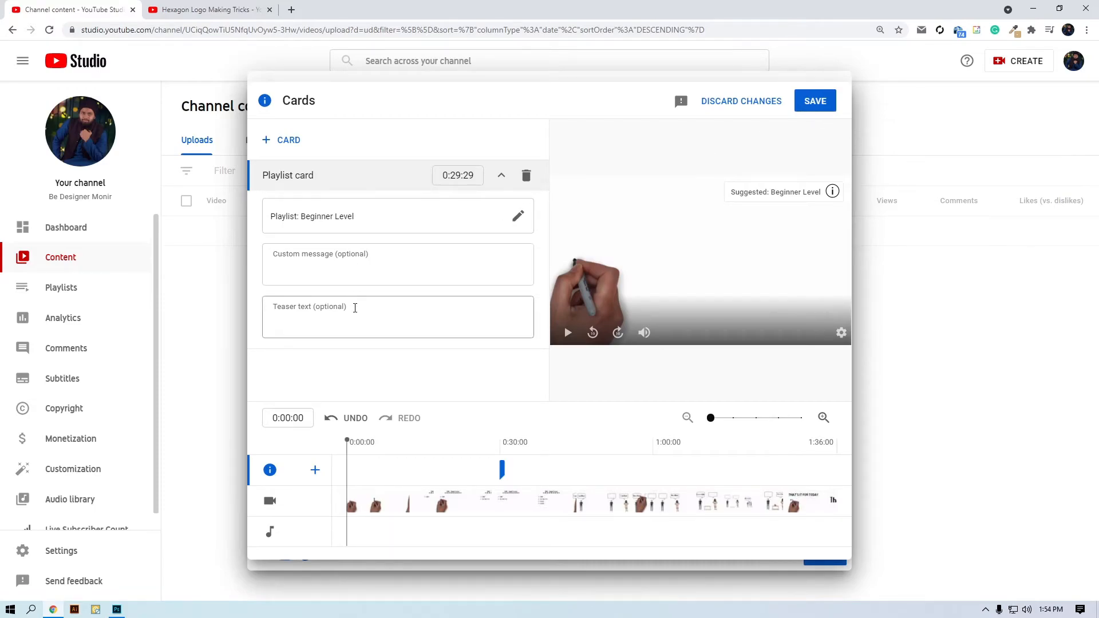
{"action": "left_click", "coordinate": [816, 103]}
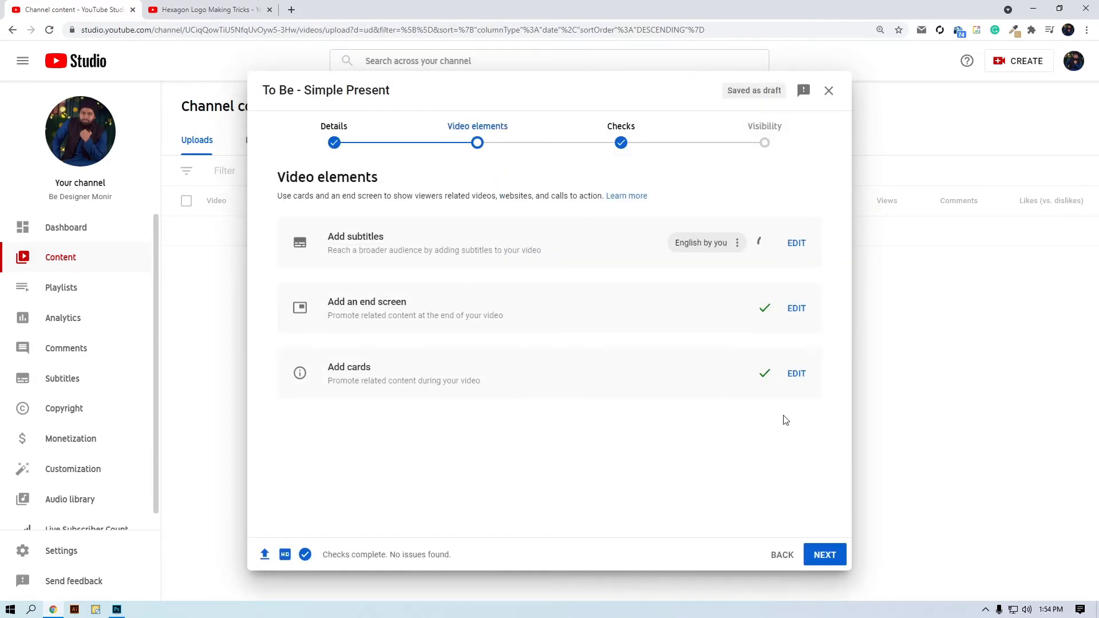
Go through the copyright checks page, dismissing its introduction notice, and continue to the visibility settings.
{"action": "left_click", "coordinate": [836, 558]}
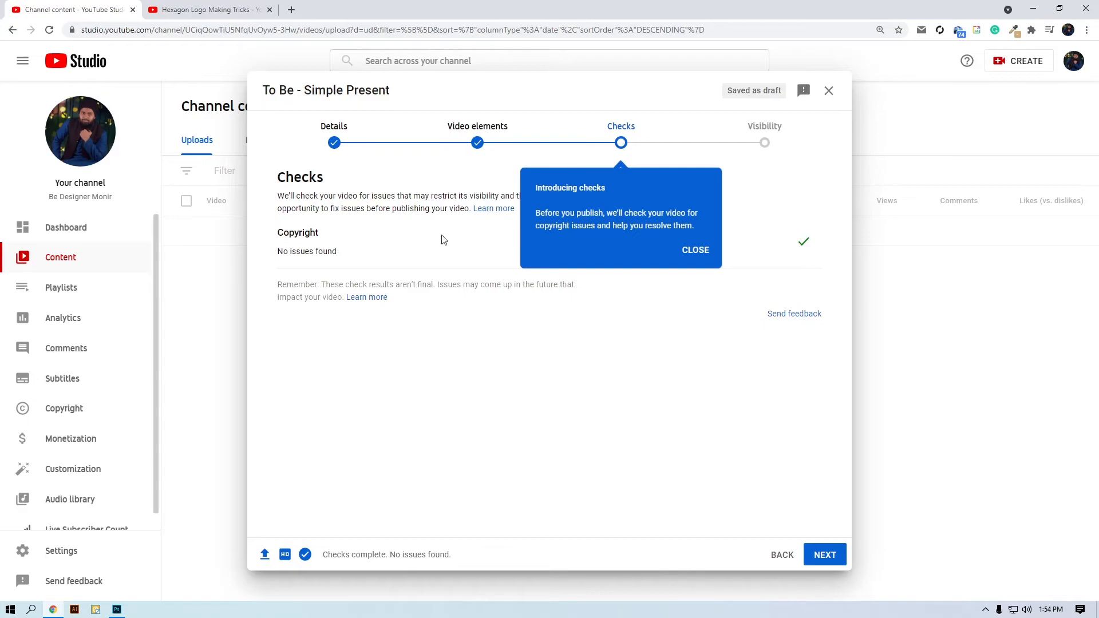
{"action": "left_click", "coordinate": [690, 255]}
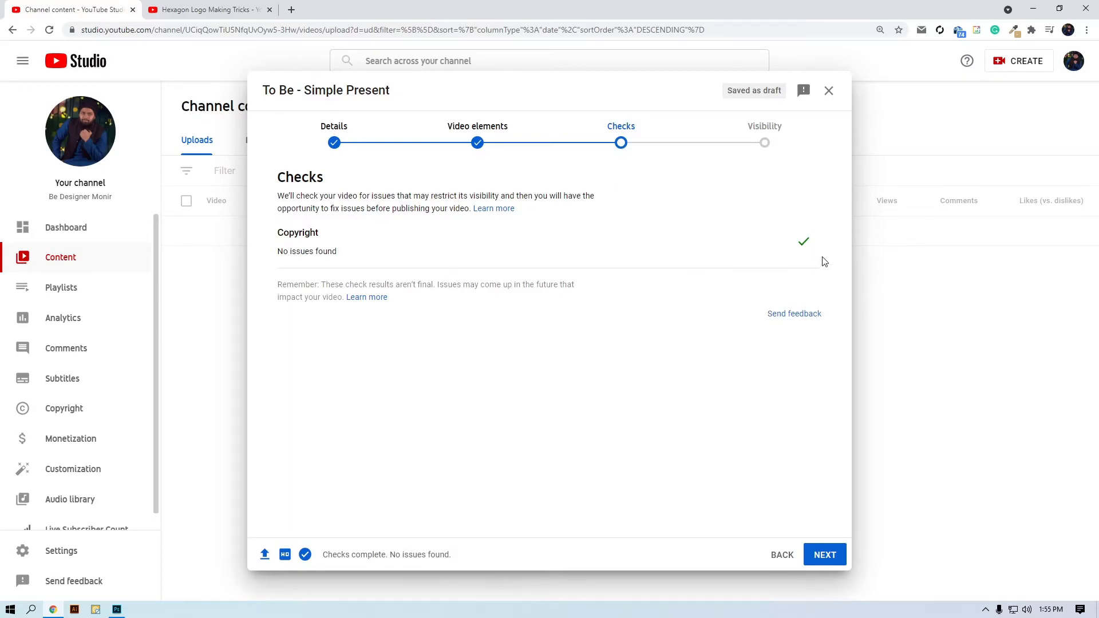
{"action": "left_click", "coordinate": [822, 565]}
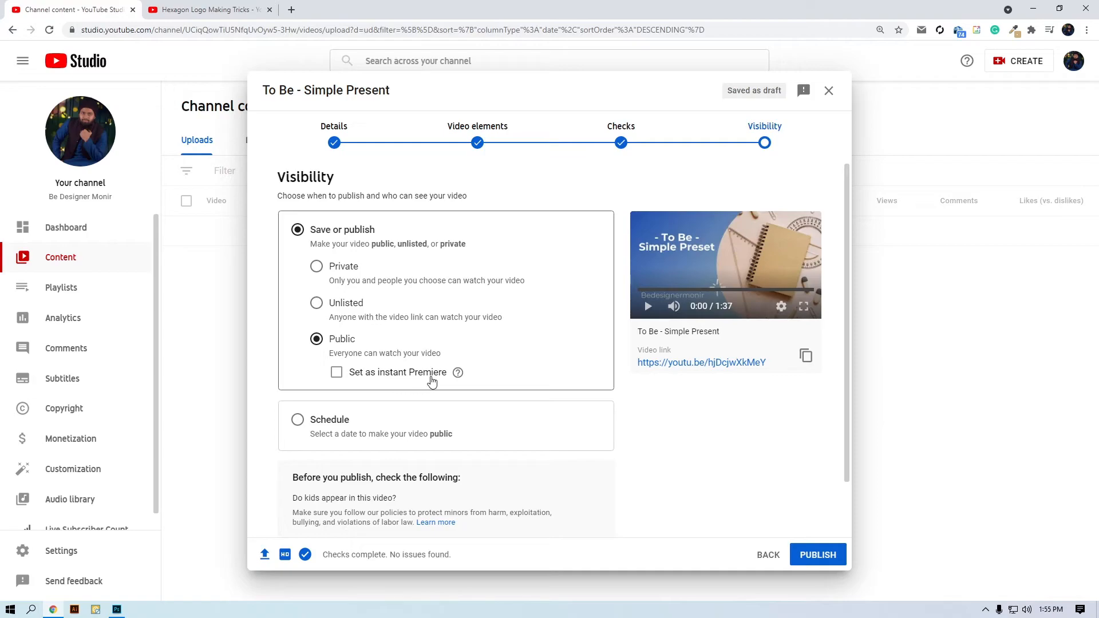
Try the instant Premiere option for the public video and turn it off again.
{"action": "mouse_move", "coordinate": [456, 374]}
{"action": "left_click", "coordinate": [338, 372]}
{"action": "left_click", "coordinate": [338, 374]}
Try scheduling the video's publication for Jun 21, 2021 at 4:15 AM.
{"action": "left_click", "coordinate": [298, 421]}
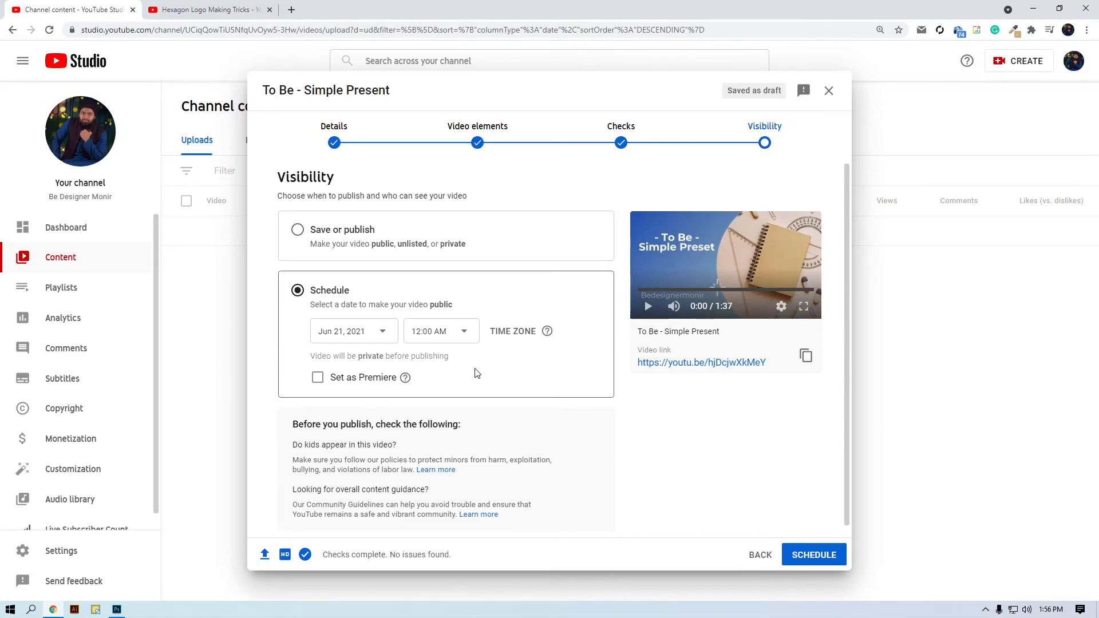
{"action": "left_click", "coordinate": [383, 331]}
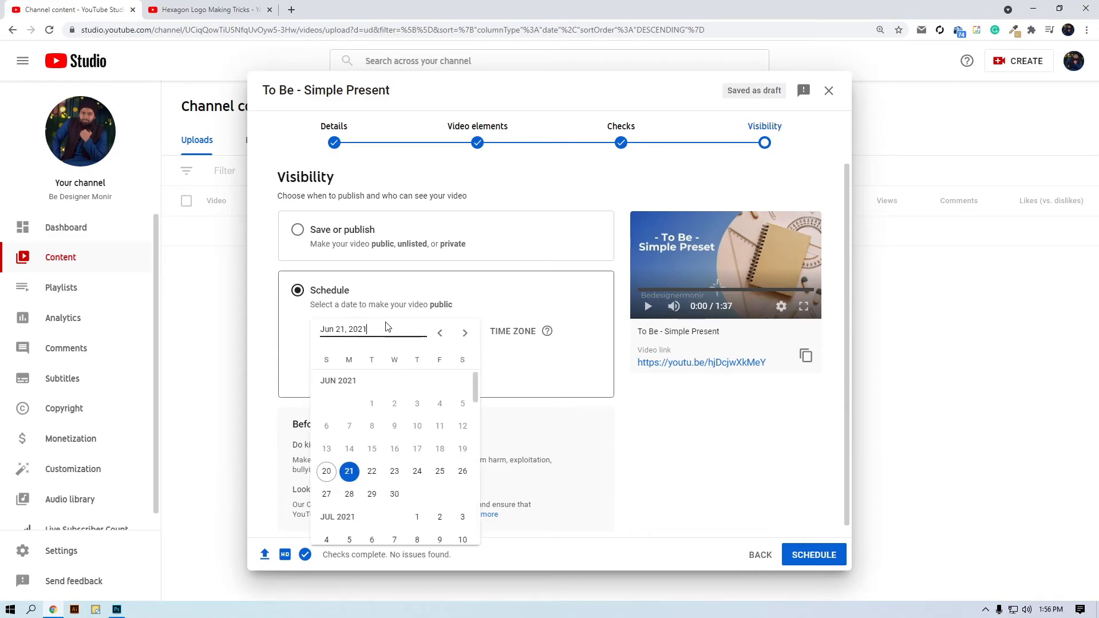
{"action": "left_click", "coordinate": [349, 471]}
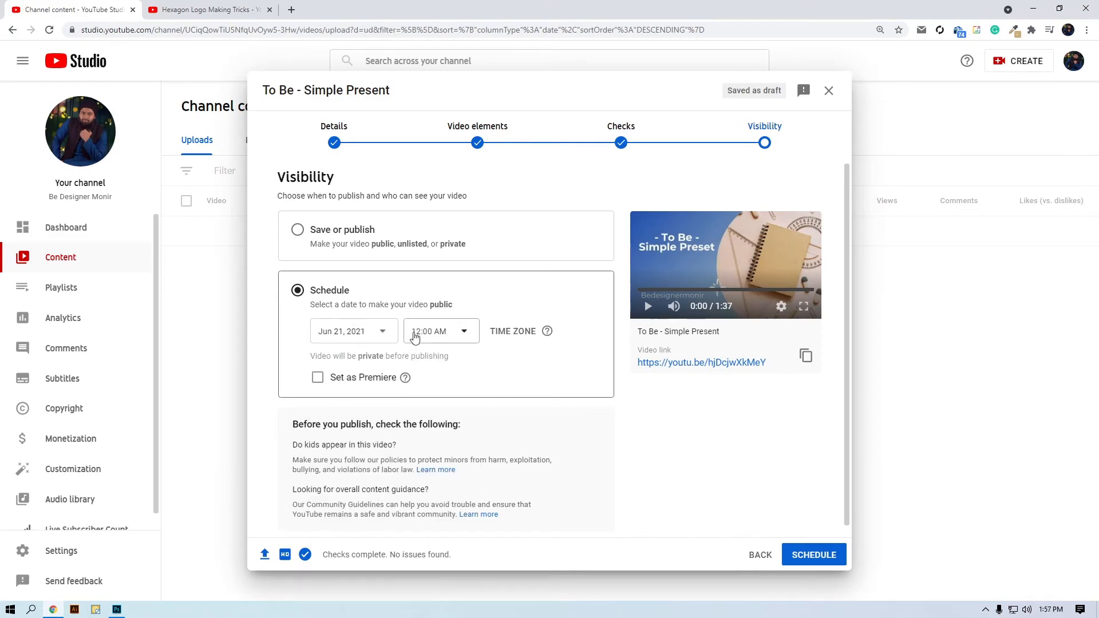
{"action": "left_click", "coordinate": [420, 336]}
{"action": "scroll", "coordinate": [429, 218], "scroll_direction": "down", "scroll_amount": 2}
{"action": "left_click", "coordinate": [430, 276]}
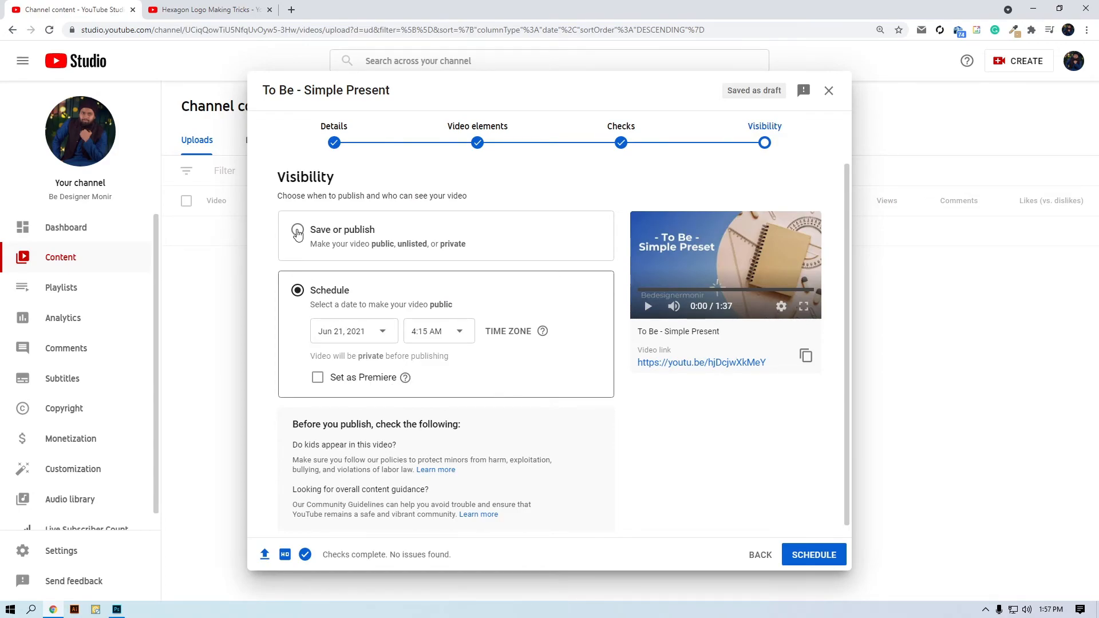
Switch the visibility back to Save or publish with Public selected and publish the video.
{"action": "left_click", "coordinate": [297, 231]}
{"action": "scroll", "coordinate": [495, 400], "scroll_direction": "down", "scroll_amount": 1}
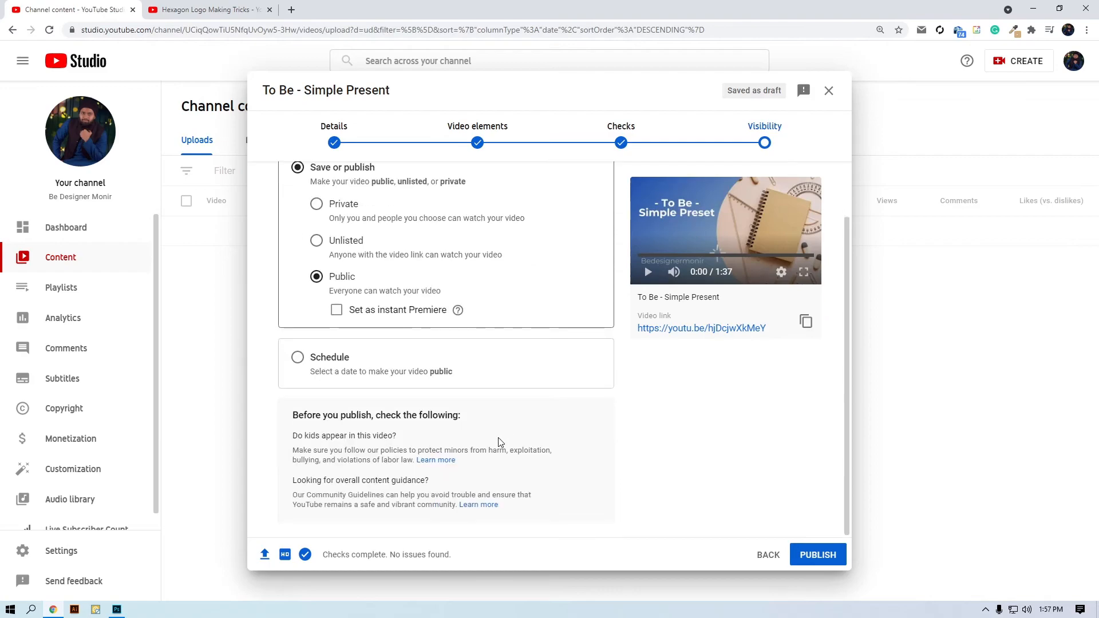
{"action": "left_click", "coordinate": [816, 555]}
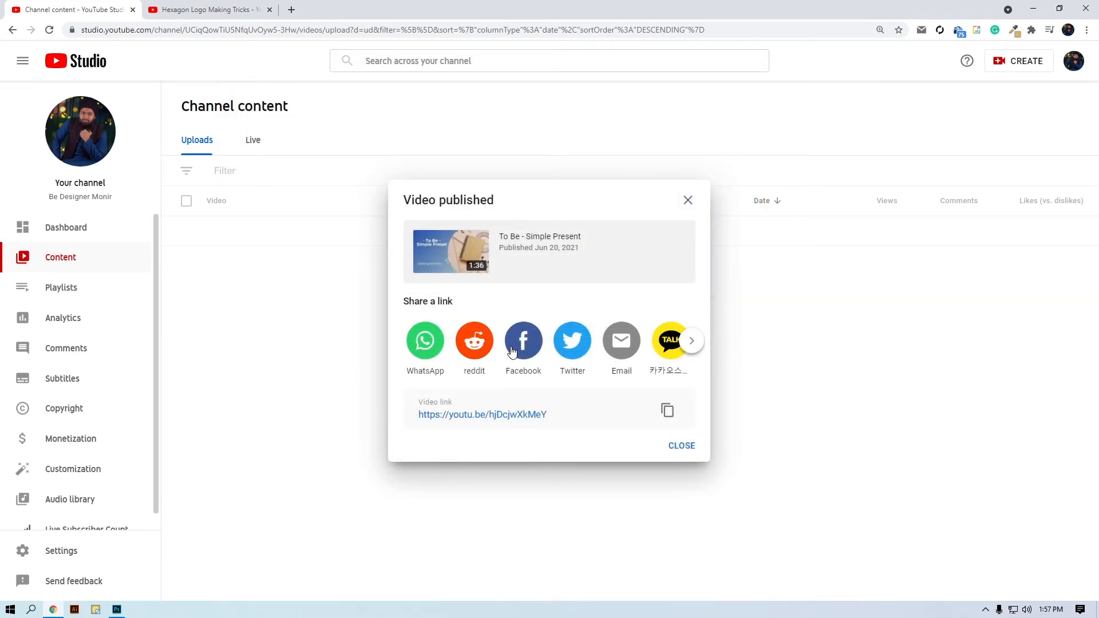
Browse the sharing options of the published video, copy its video link and close the Video published dialog.
{"action": "left_click", "coordinate": [691, 341]}
{"action": "left_click", "coordinate": [667, 411]}
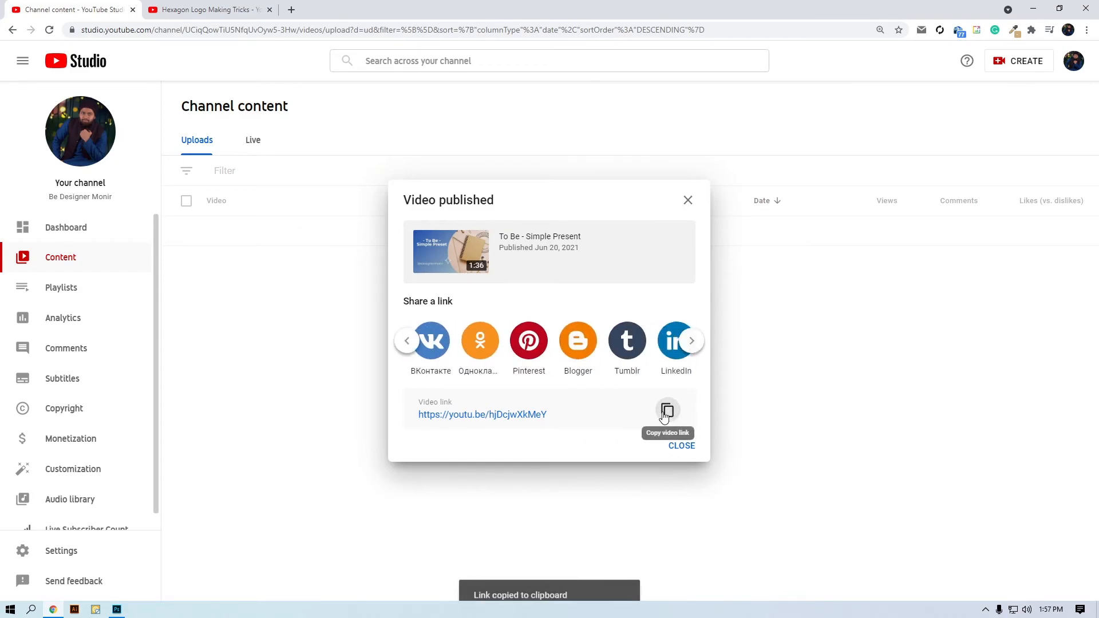
{"action": "left_click", "coordinate": [681, 451]}
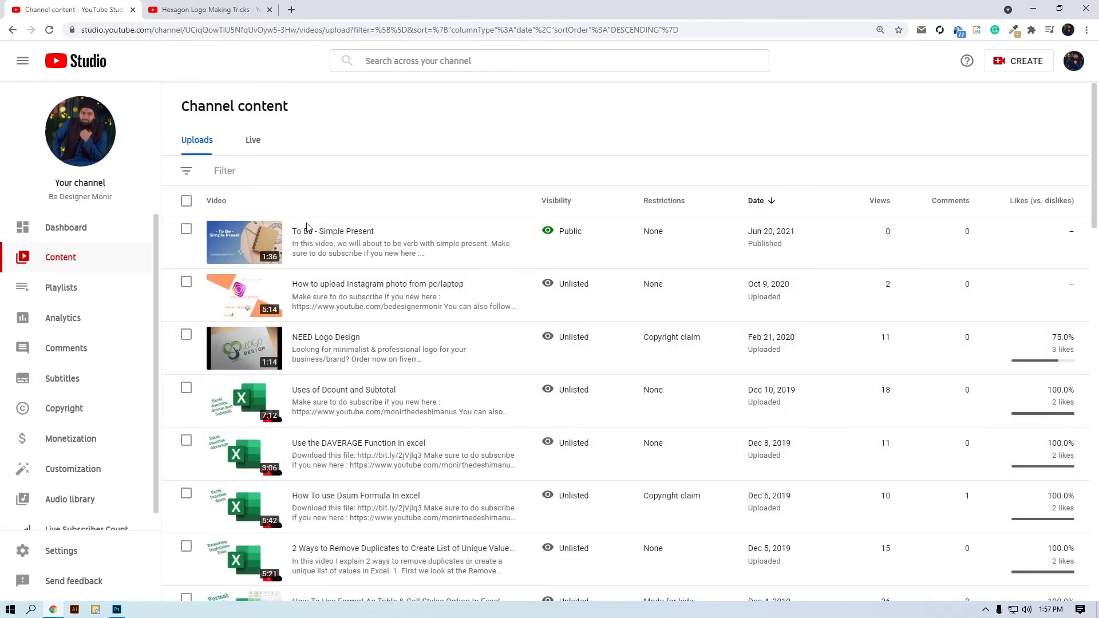
Open the published video's watch page from the copied link in place of the Hexagon Logo Making Tricks video.
{"action": "left_click", "coordinate": [223, 9]}
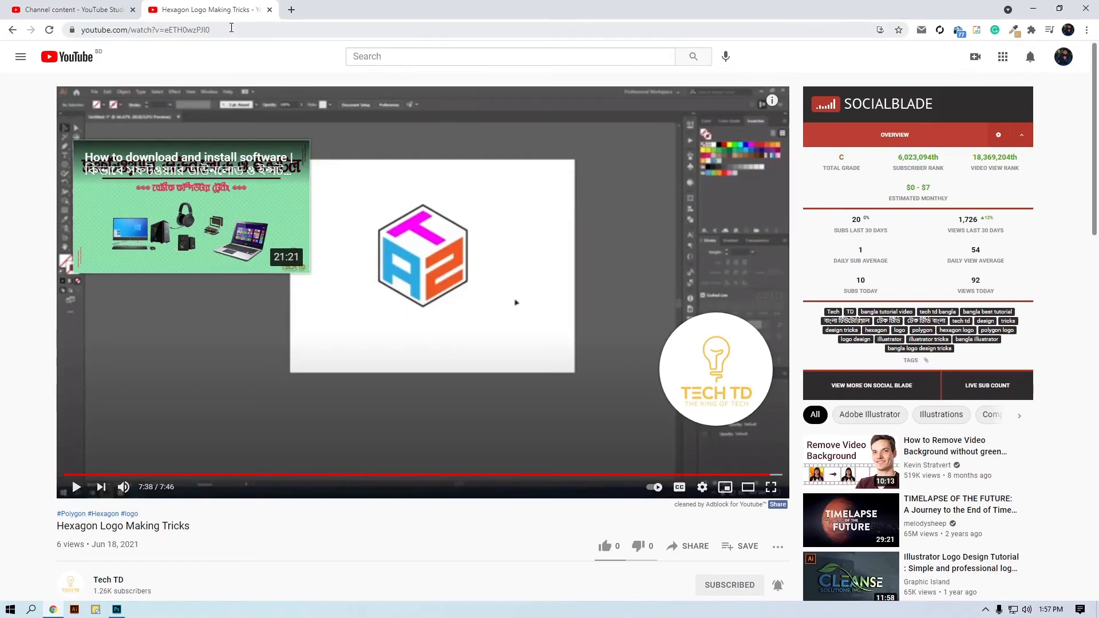
{"action": "left_click", "coordinate": [233, 30]}
{"action": "key", "text": "ctrl+v"}
{"action": "key", "text": "Return"}
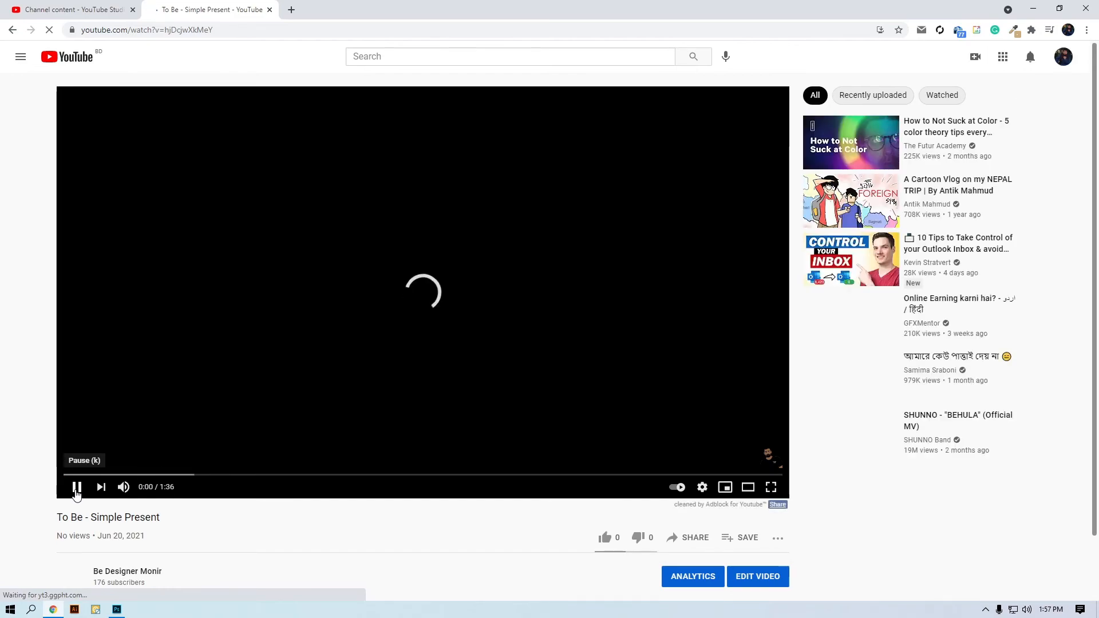
Return to the channel content in YouTube Studio and open the upload defaults in the channel settings.
{"action": "left_click", "coordinate": [67, 9]}
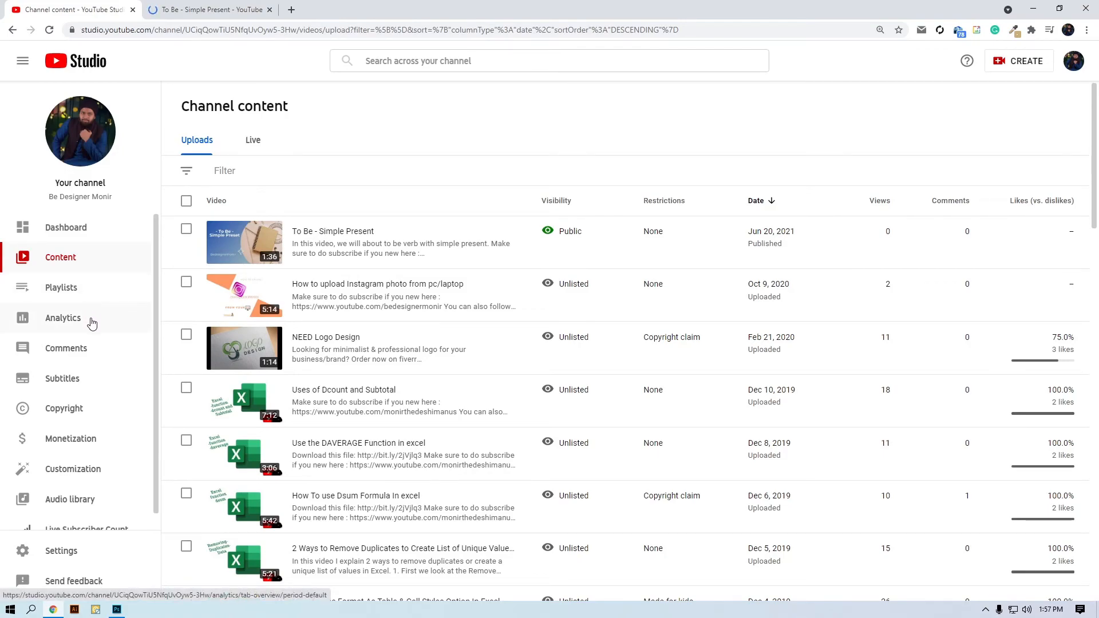
{"action": "scroll", "coordinate": [78, 366], "scroll_direction": "down", "scroll_amount": 1}
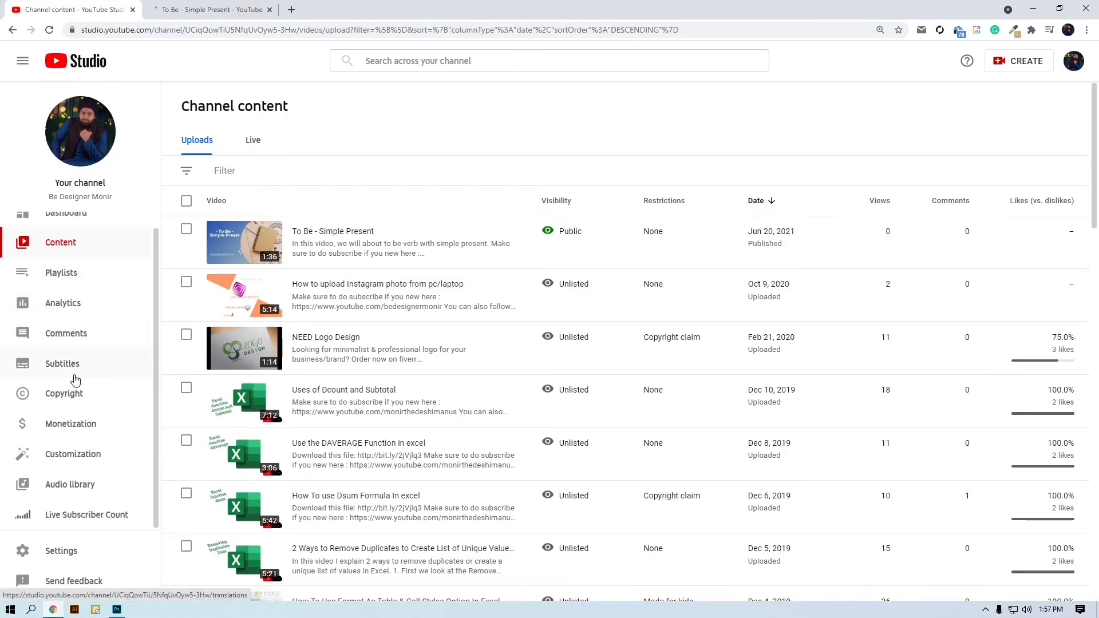
{"action": "left_click", "coordinate": [61, 551]}
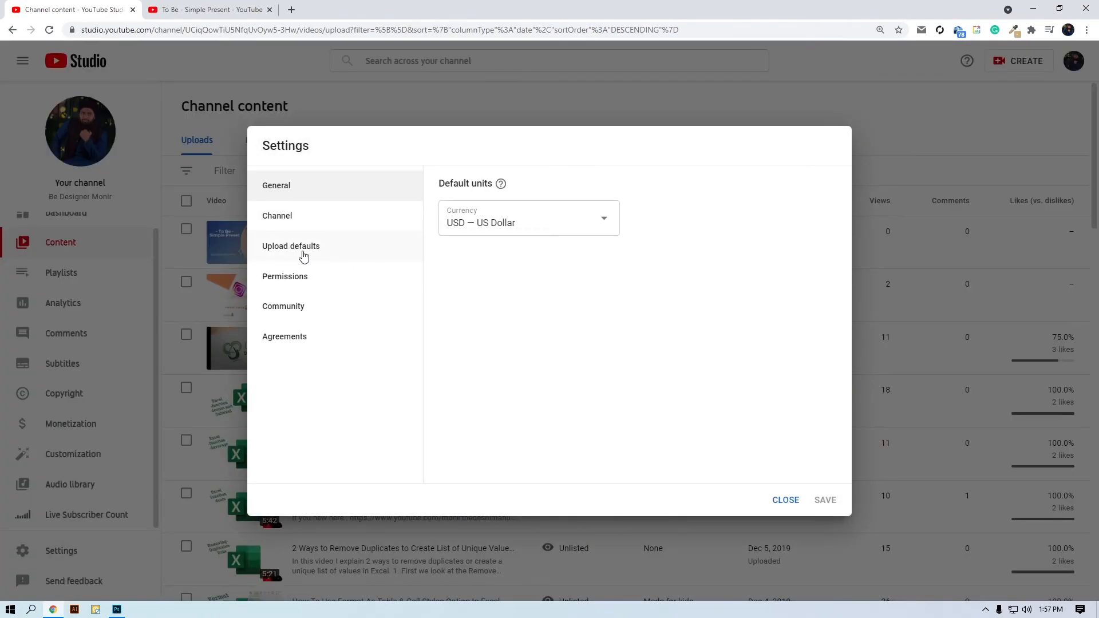
{"action": "left_click", "coordinate": [303, 256]}
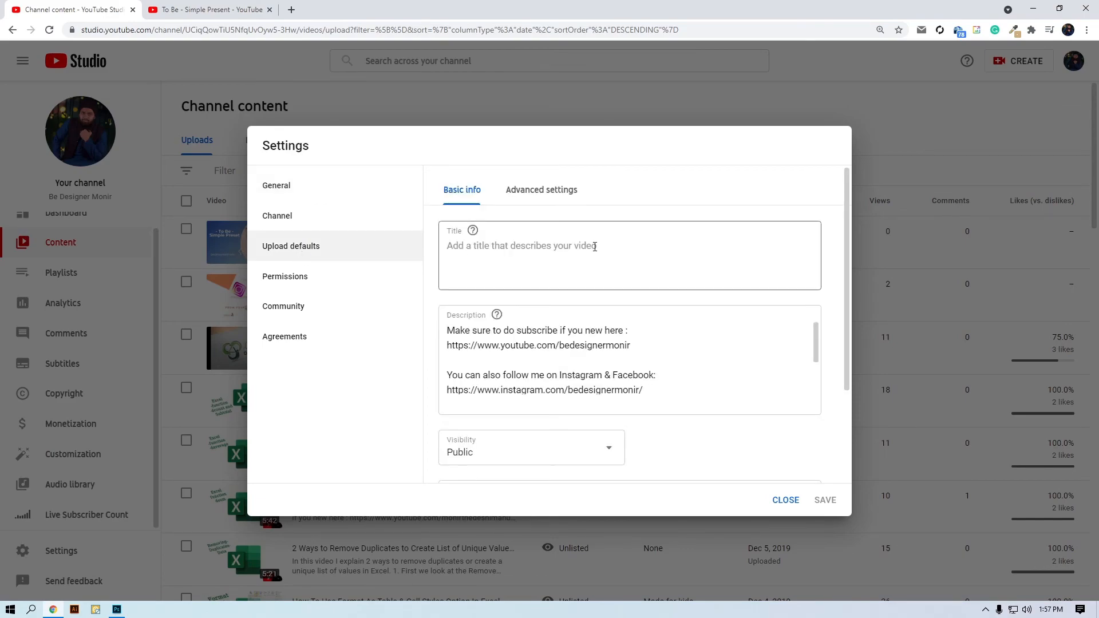
Review the basic upload defaults: title, description text, visibility and tags.
{"action": "left_click", "coordinate": [487, 247]}
{"action": "left_click", "coordinate": [552, 352]}
{"action": "scroll", "coordinate": [557, 355], "scroll_direction": "down", "scroll_amount": 2}
{"action": "scroll", "coordinate": [544, 366], "scroll_direction": "up", "scroll_amount": 2}
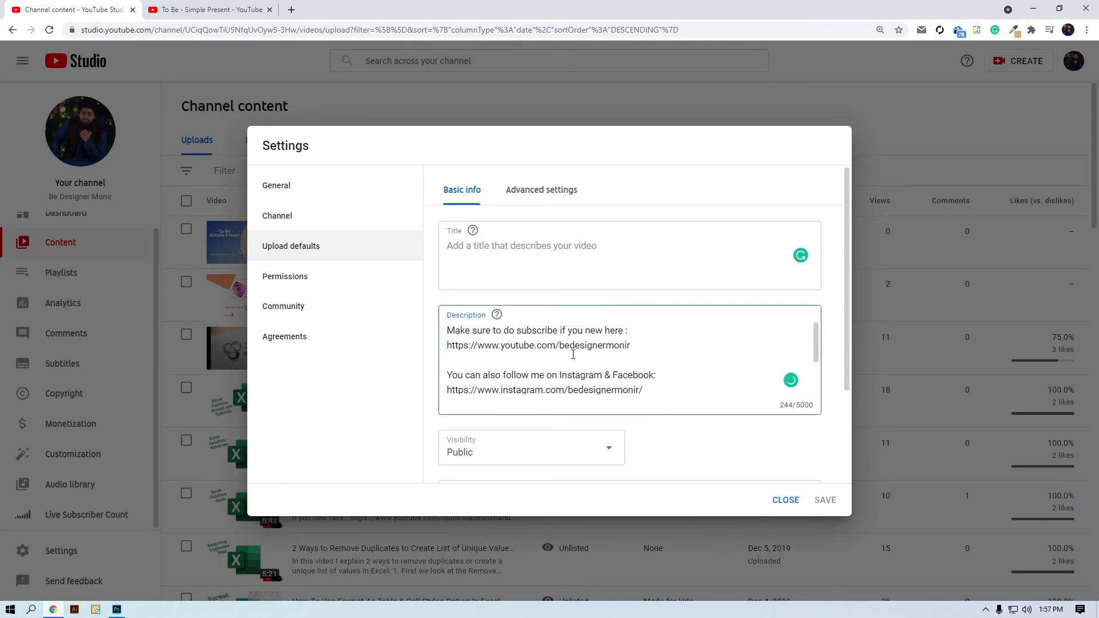
{"action": "scroll", "coordinate": [573, 356], "scroll_direction": "down", "scroll_amount": 2}
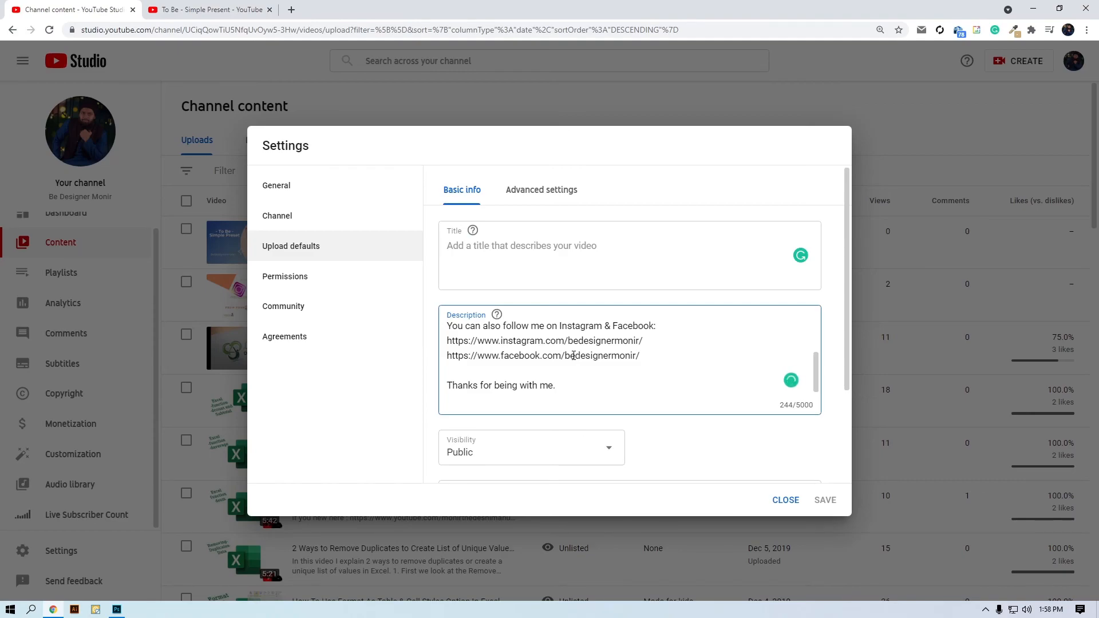
{"action": "scroll", "coordinate": [640, 377], "scroll_direction": "up", "scroll_amount": 2}
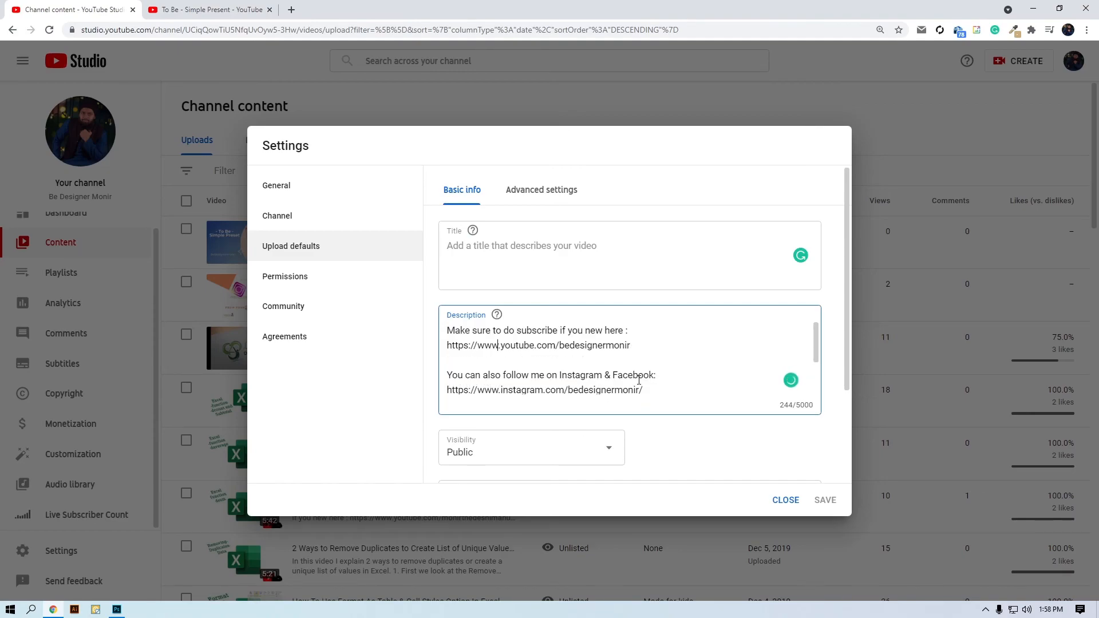
{"action": "scroll", "coordinate": [636, 380], "scroll_direction": "down", "scroll_amount": 2}
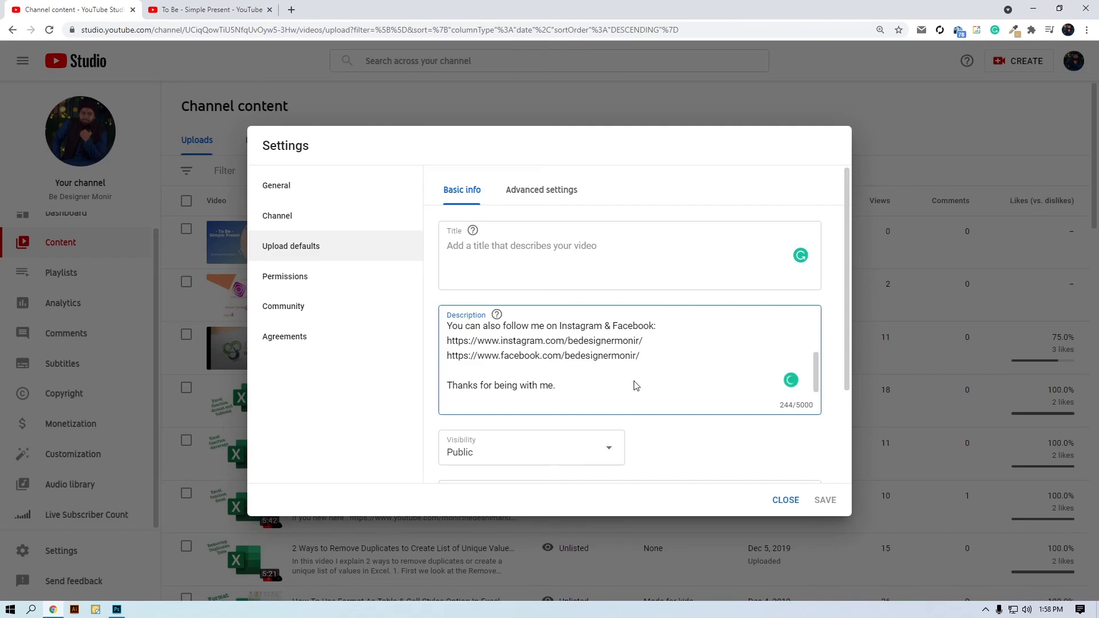
{"action": "scroll", "coordinate": [635, 386], "scroll_direction": "down", "scroll_amount": 2}
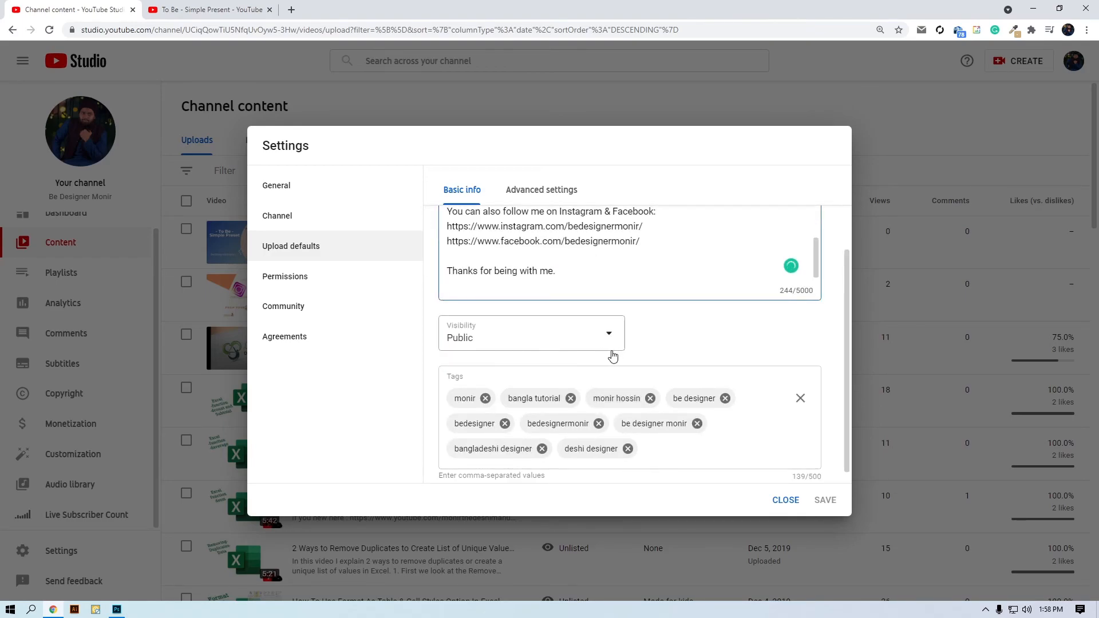
{"action": "scroll", "coordinate": [611, 356], "scroll_direction": "down", "scroll_amount": 1}
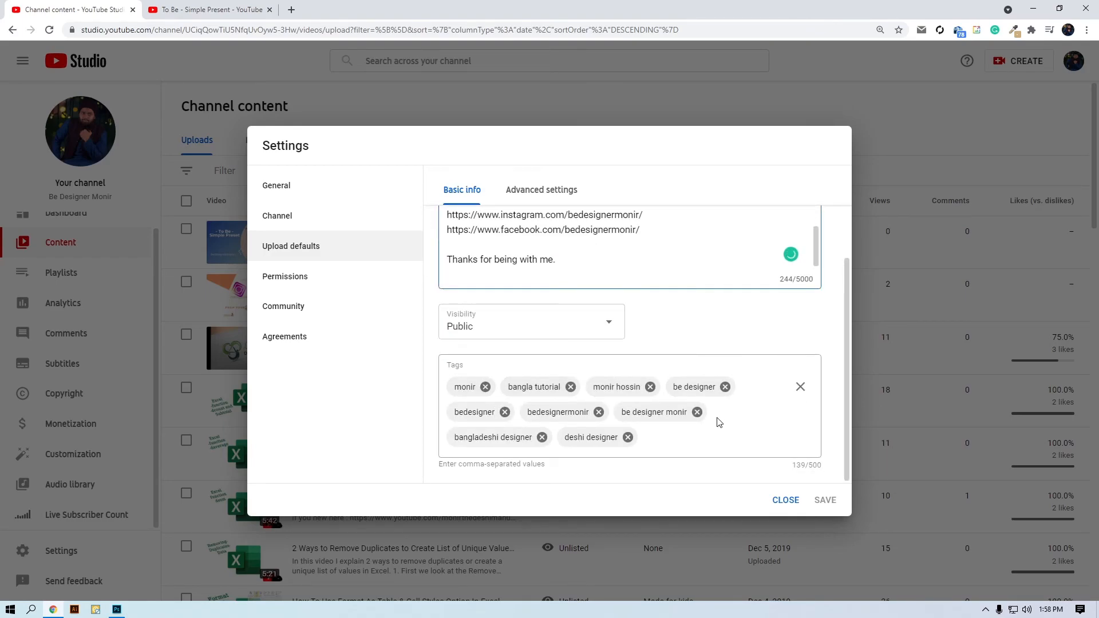
{"action": "scroll", "coordinate": [630, 401], "scroll_direction": "up", "scroll_amount": 3}
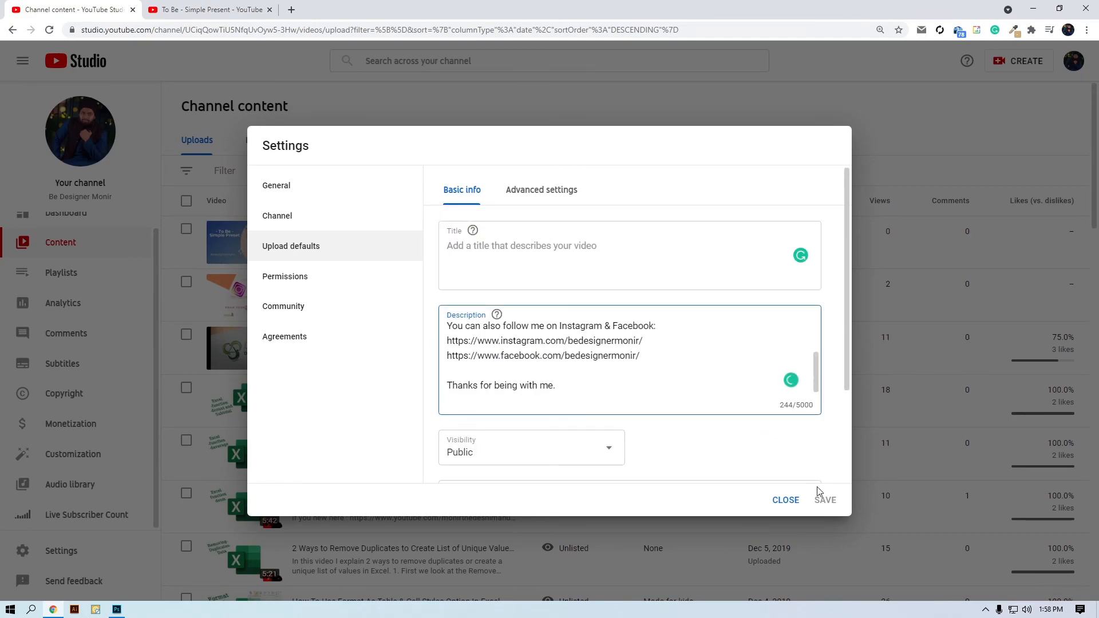
Set the default video category to Education in the advanced upload defaults.
{"action": "left_click", "coordinate": [551, 197]}
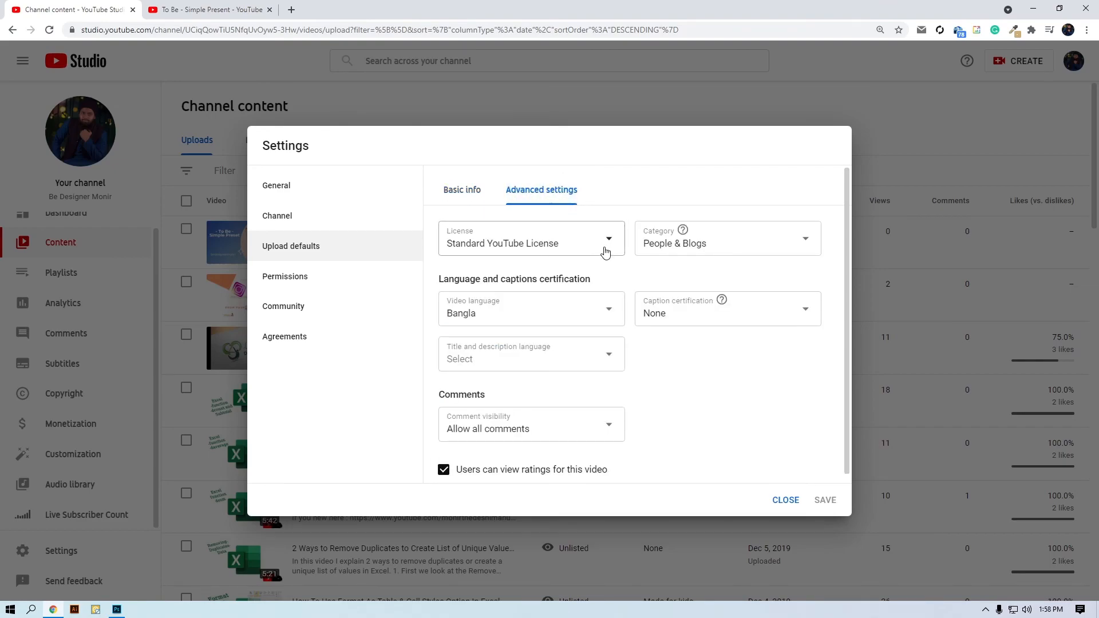
{"action": "left_click", "coordinate": [762, 250]}
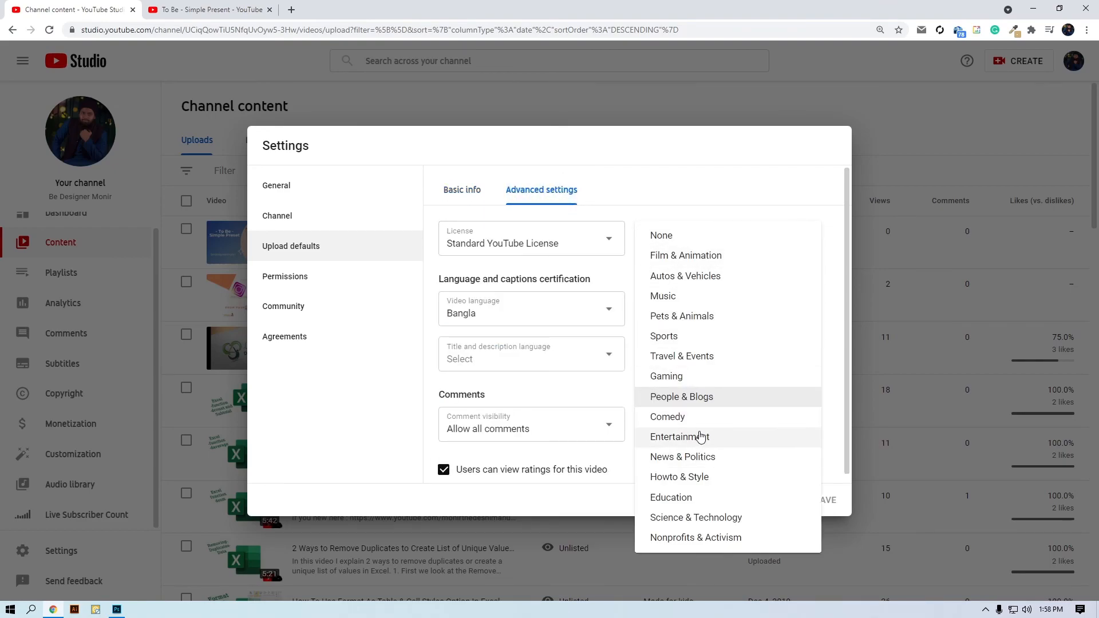
{"action": "left_click", "coordinate": [681, 497]}
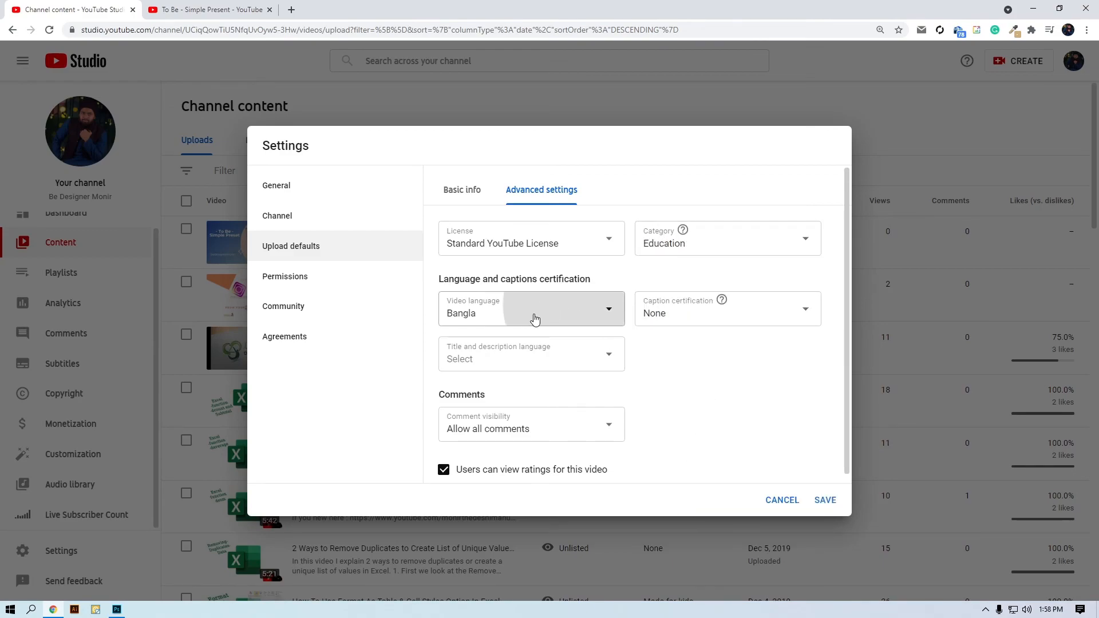
Set the default video language to English.
{"action": "left_click", "coordinate": [491, 319]}
{"action": "scroll", "coordinate": [519, 394], "scroll_direction": "up", "scroll_amount": 3}
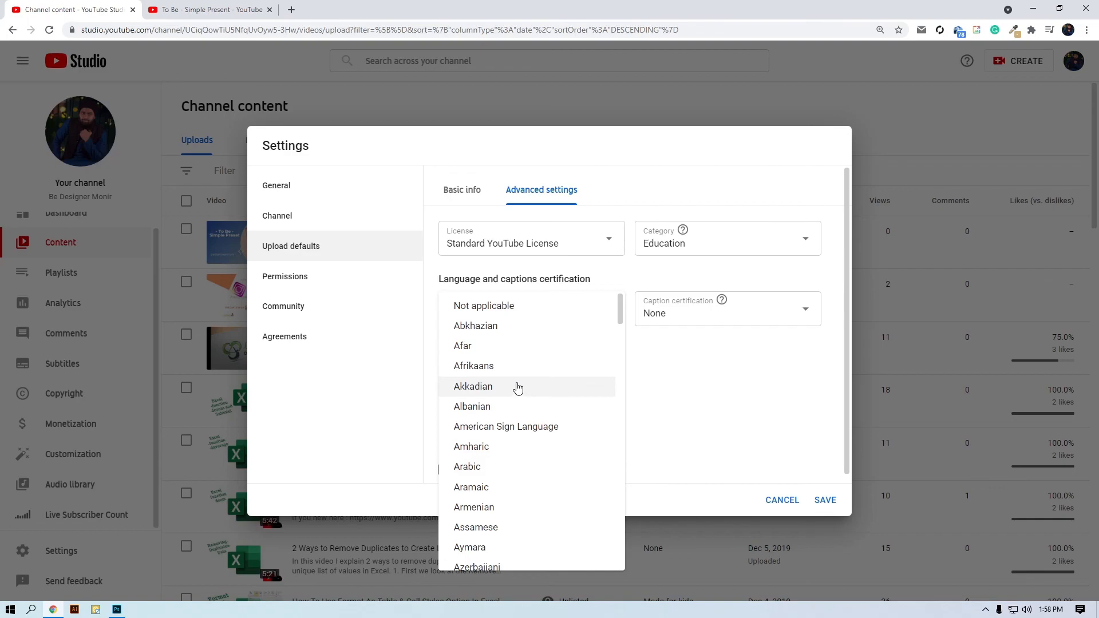
{"action": "scroll", "coordinate": [515, 395], "scroll_direction": "down", "scroll_amount": 12}
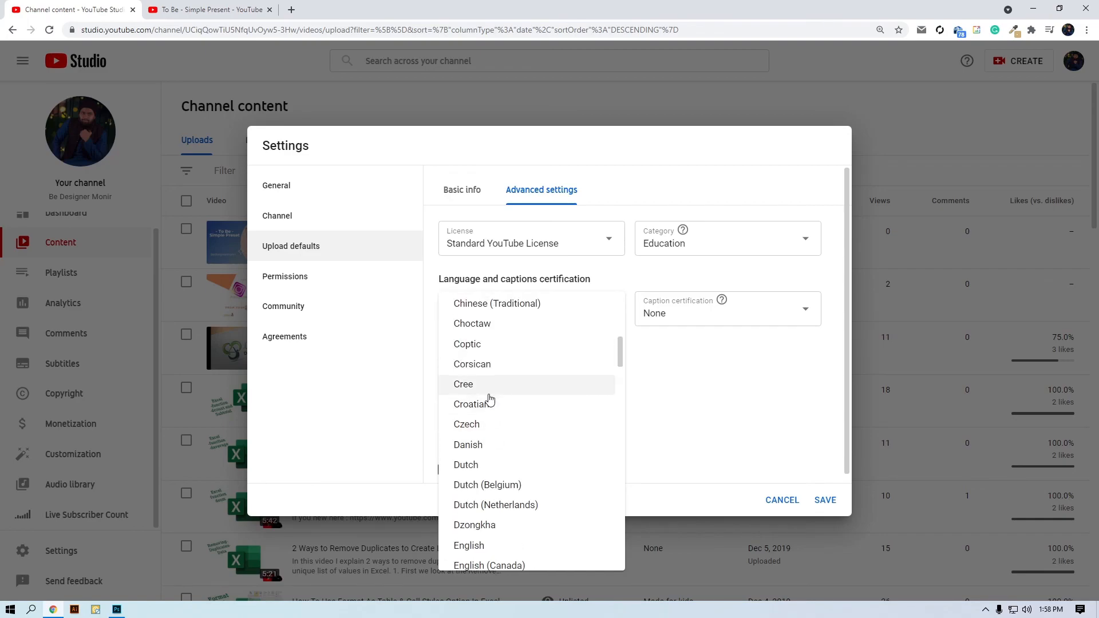
{"action": "scroll", "coordinate": [492, 412], "scroll_direction": "down", "scroll_amount": 3}
{"action": "left_click", "coordinate": [504, 373]}
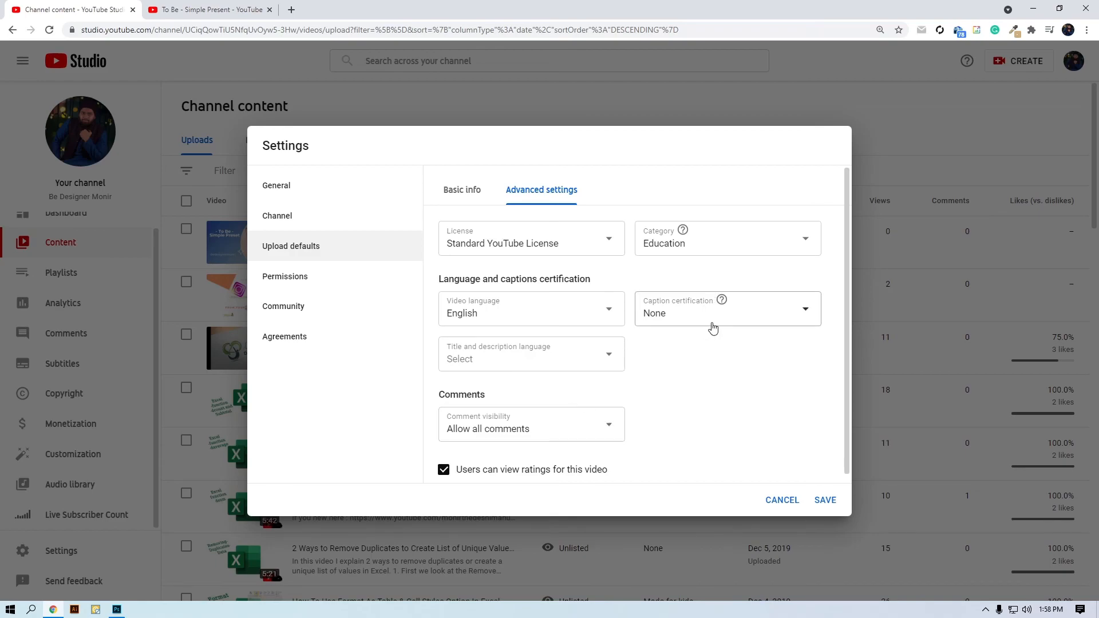
Set the default title and description language to English and save the upload defaults.
{"action": "left_click", "coordinate": [600, 357]}
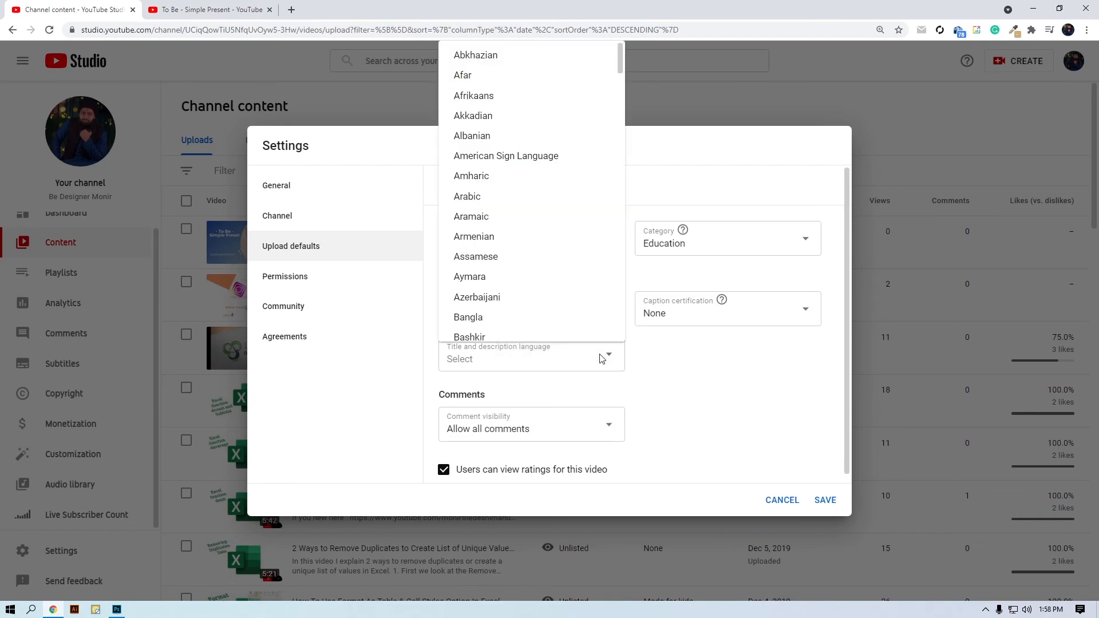
{"action": "scroll", "coordinate": [513, 237], "scroll_direction": "down", "scroll_amount": 12}
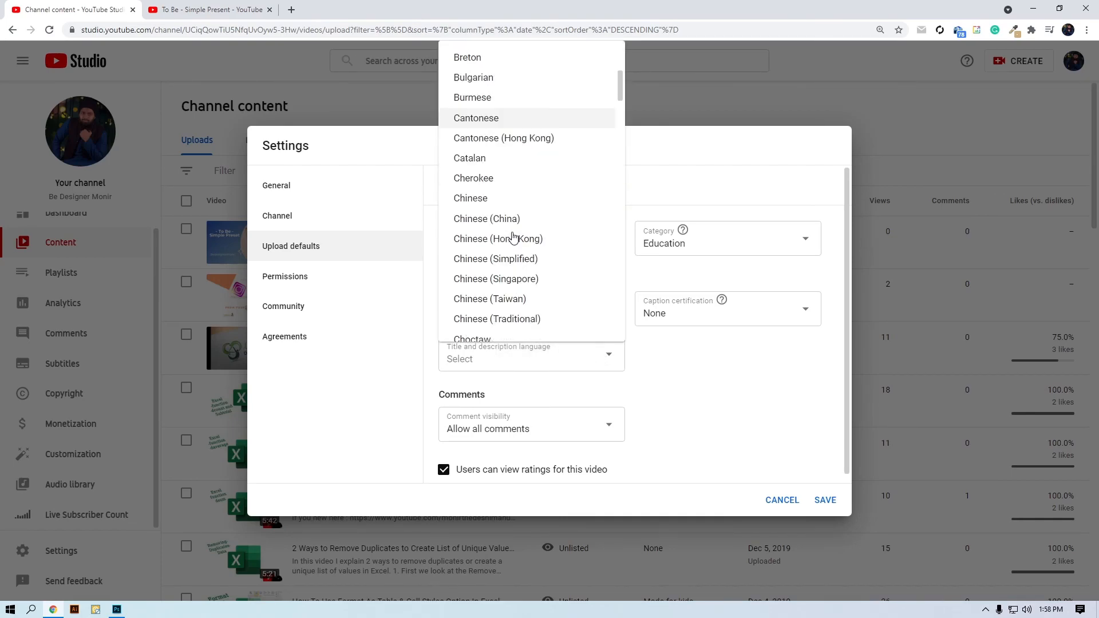
{"action": "scroll", "coordinate": [518, 247], "scroll_direction": "down", "scroll_amount": 2}
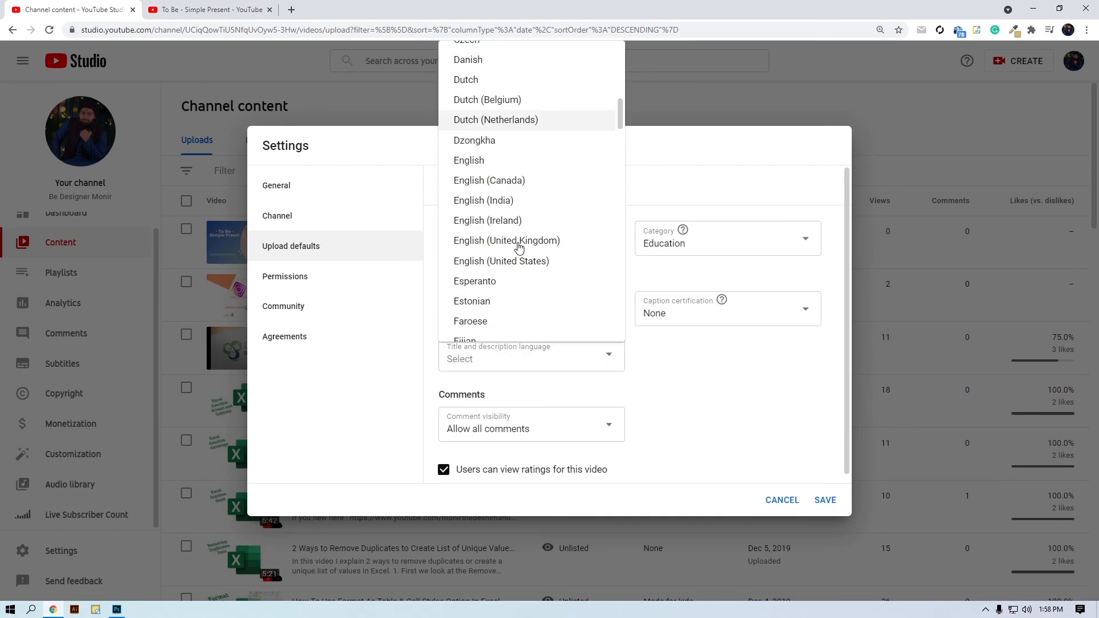
{"action": "left_click", "coordinate": [507, 162]}
{"action": "scroll", "coordinate": [685, 398], "scroll_direction": "down", "scroll_amount": 1}
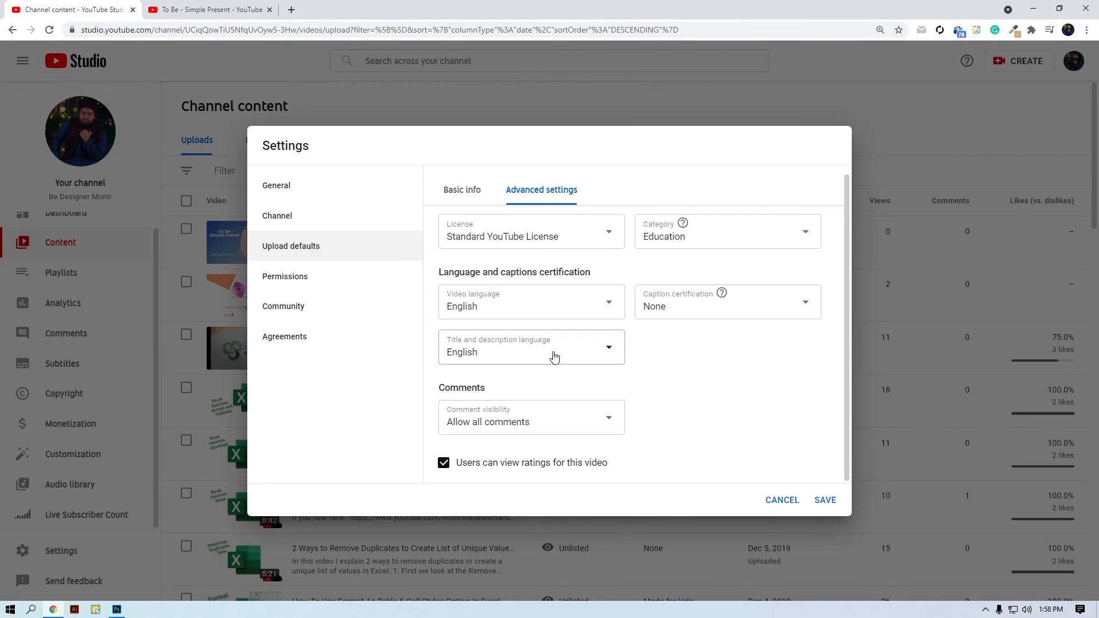
{"action": "left_click", "coordinate": [825, 500]}
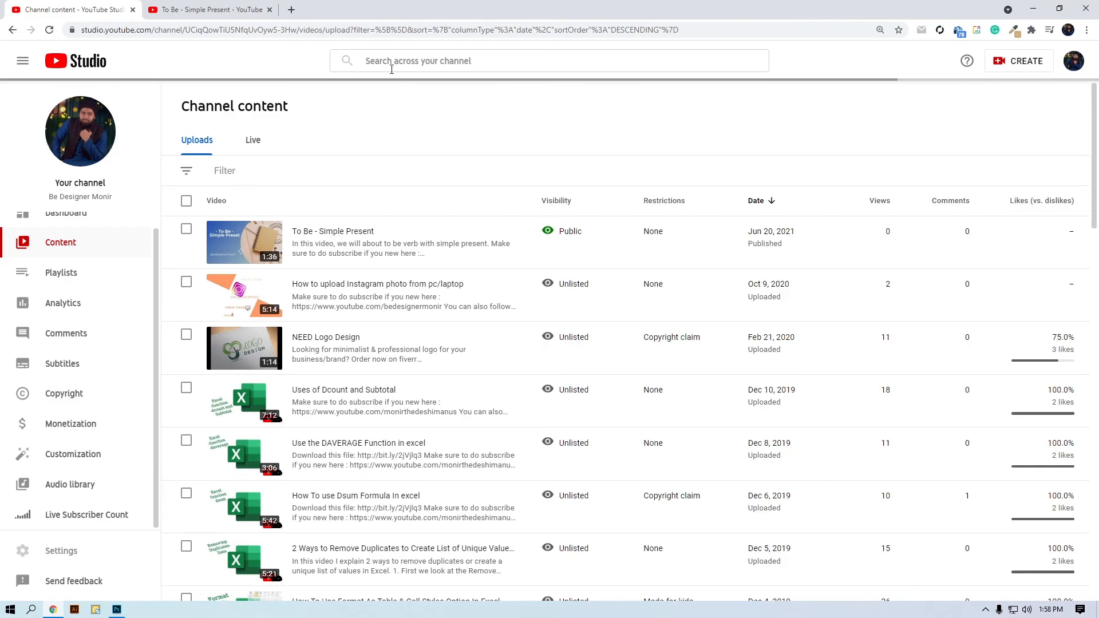
Close the video page and the YouTube Studio page, and dismiss the Photoshop window to reach the desktop.
{"action": "left_click", "coordinate": [192, 9]}
{"action": "middle_click", "coordinate": [168, 10]}
{"action": "middle_click", "coordinate": [111, 8]}
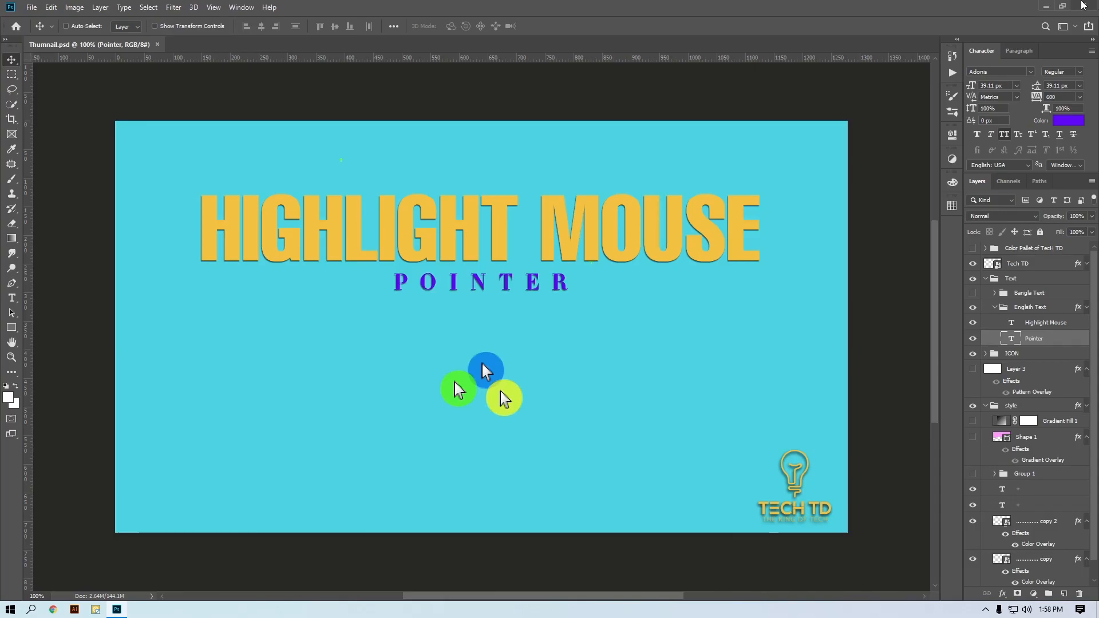
{"action": "left_click", "coordinate": [1083, 5]}
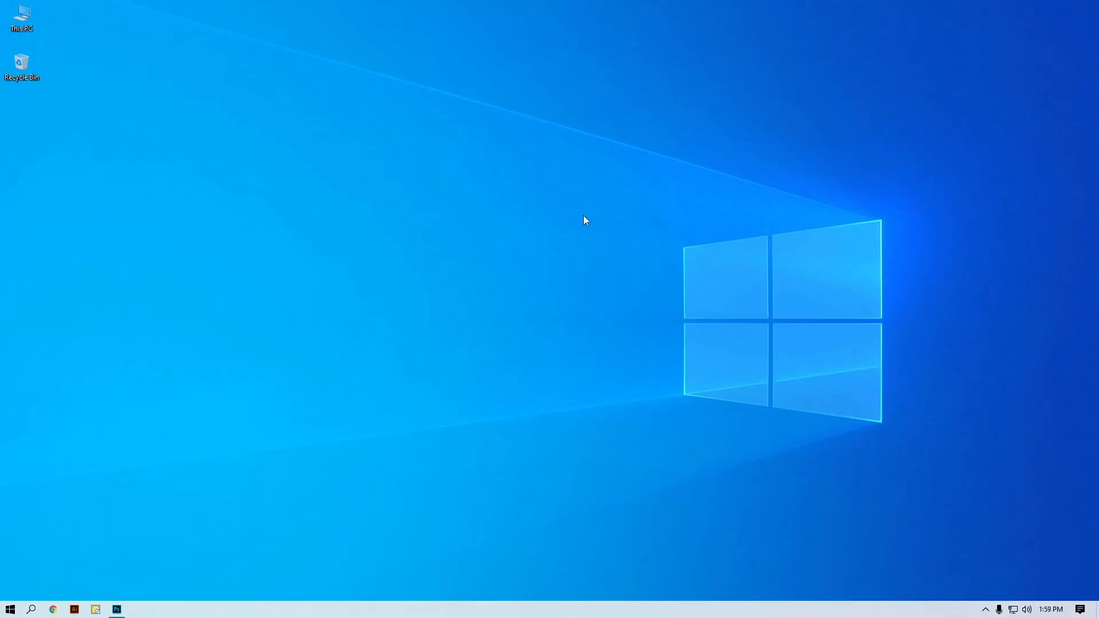